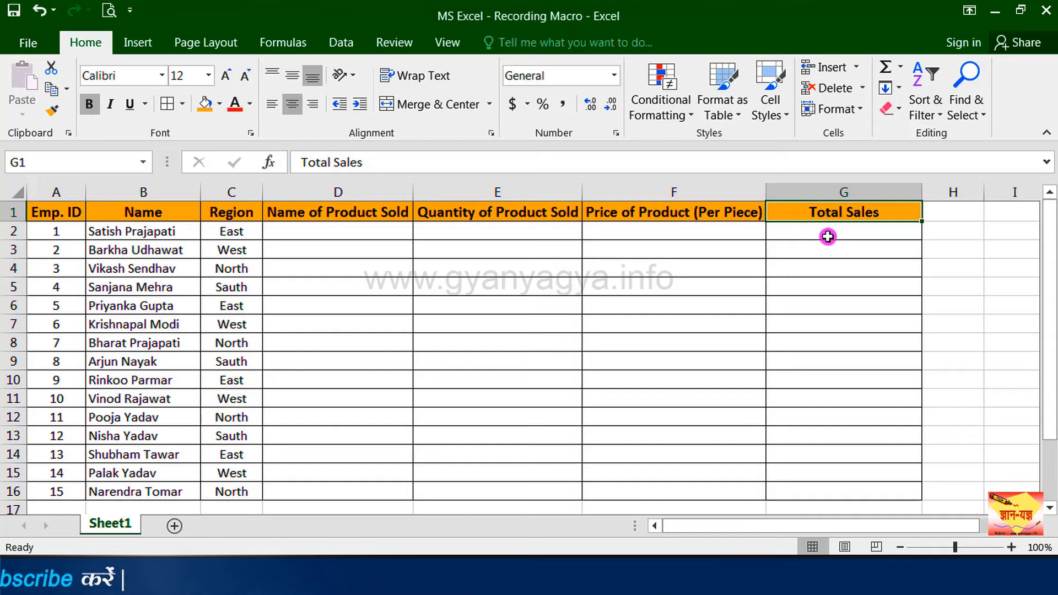
Enter the formula =E2*F2 in cell G2 to calculate Total Sales from quantity and price.
{"action": "left_click", "coordinate": [828, 238]}
{"action": "type", "text": "="}
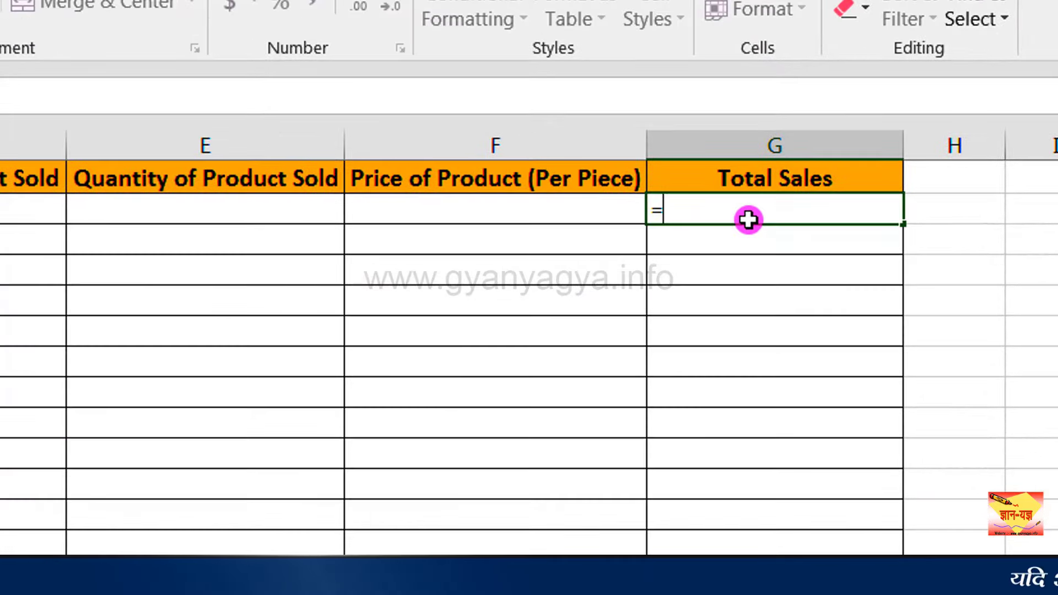
{"action": "left_click", "coordinate": [251, 215]}
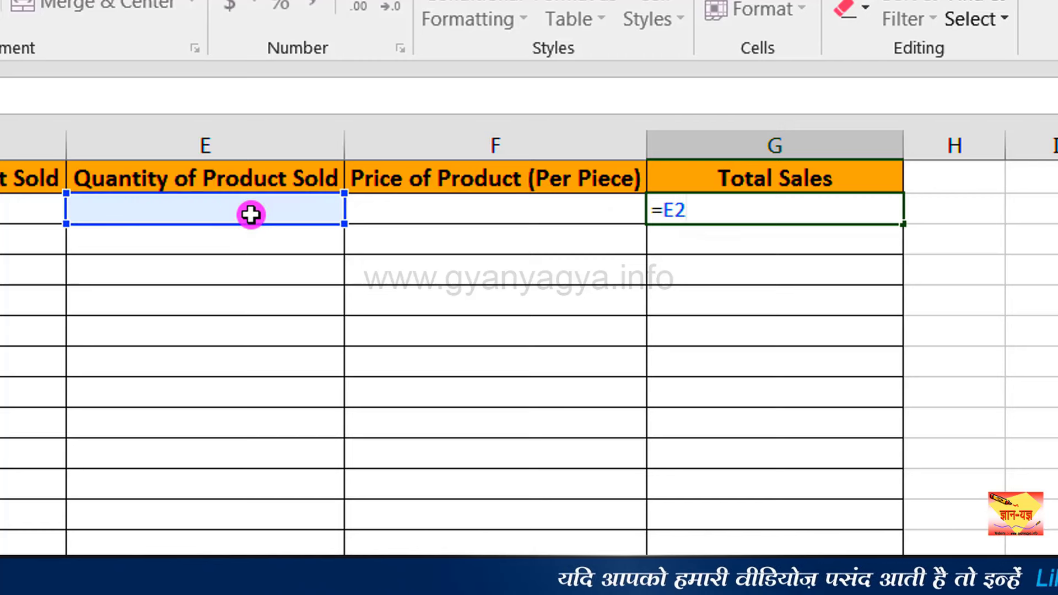
{"action": "type", "text": "*"}
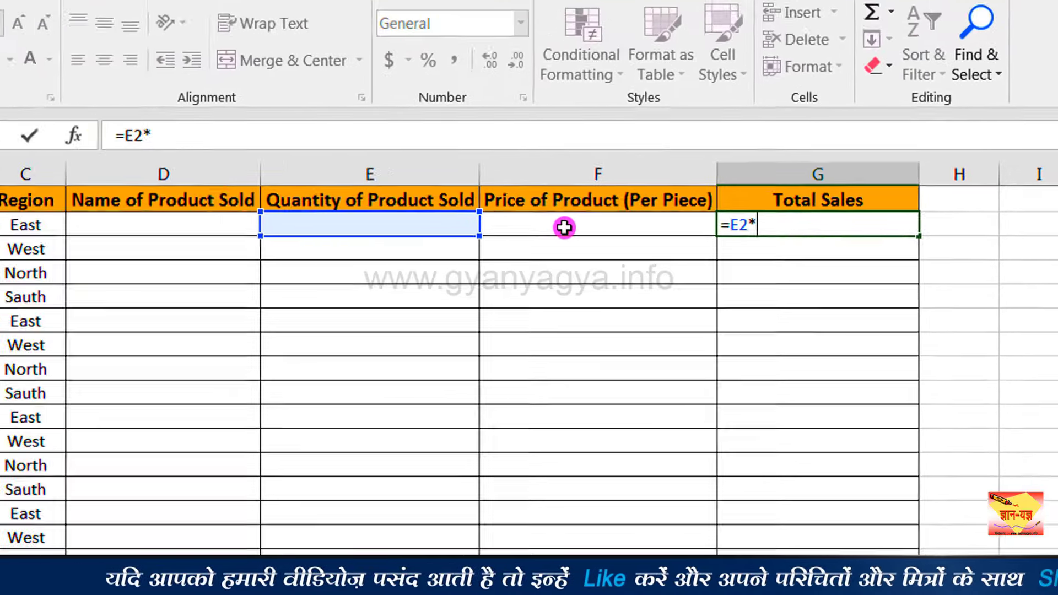
{"action": "left_click", "coordinate": [452, 213]}
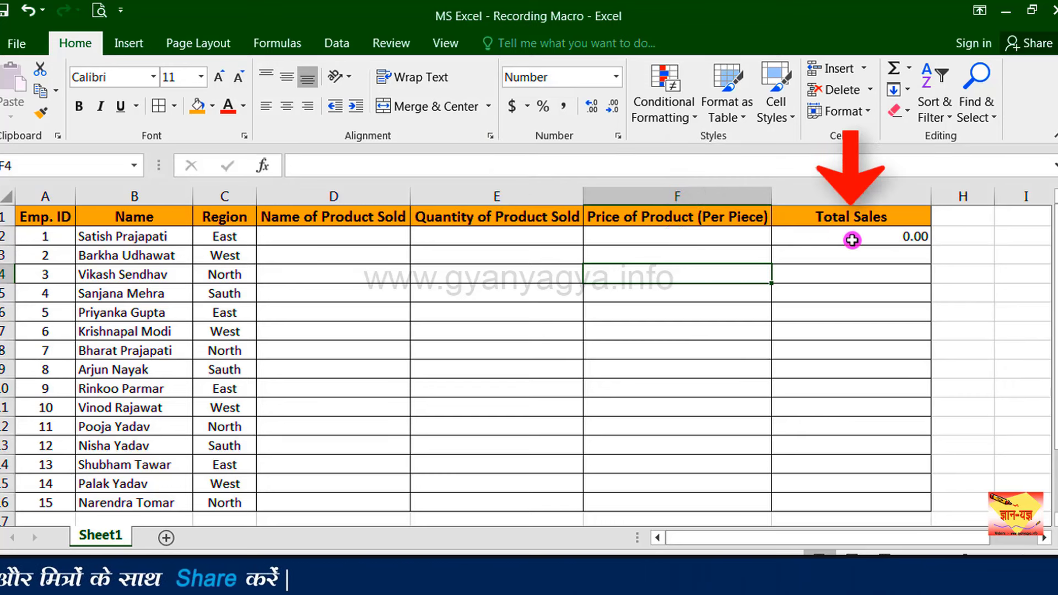
Fill the Total Sales formula from G2 down through G16.
{"action": "left_click", "coordinate": [882, 241]}
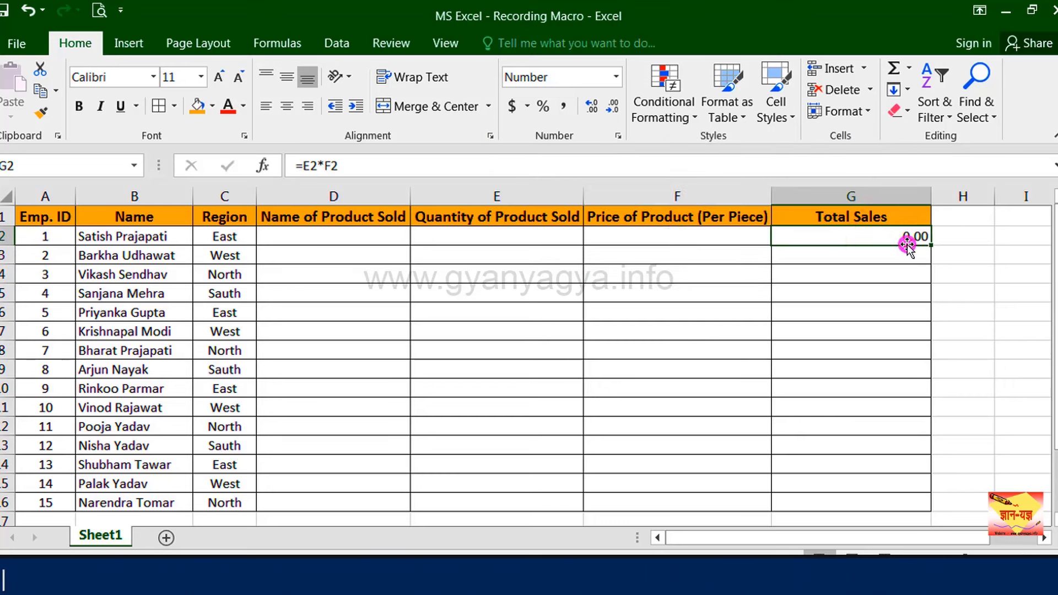
{"action": "left_click_drag", "start_coordinate": [937, 279], "coordinate": [929, 345]}
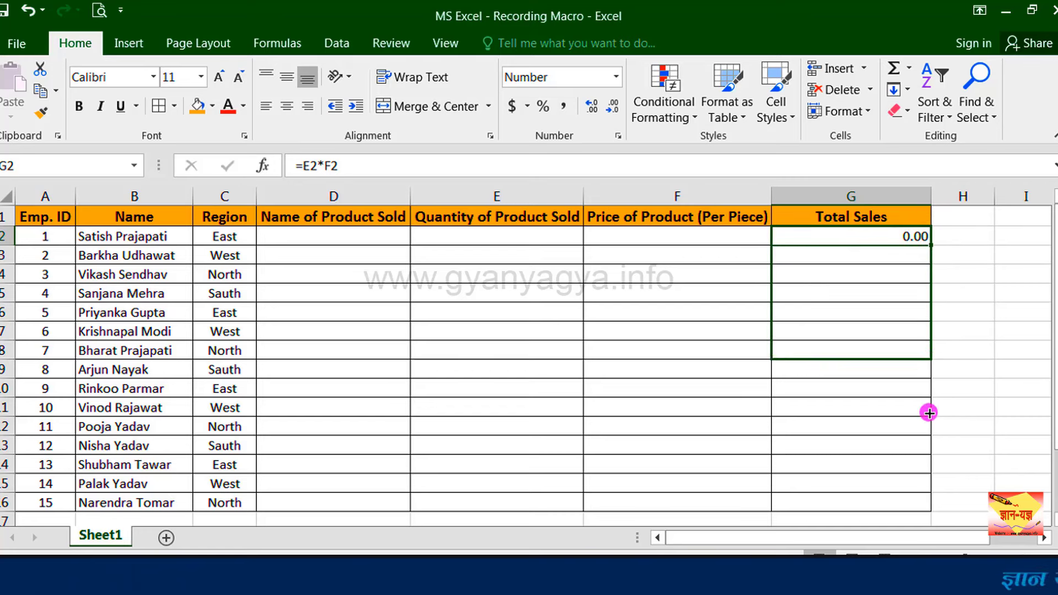
{"action": "left_click_drag", "start_coordinate": [933, 511], "coordinate": [933, 511]}
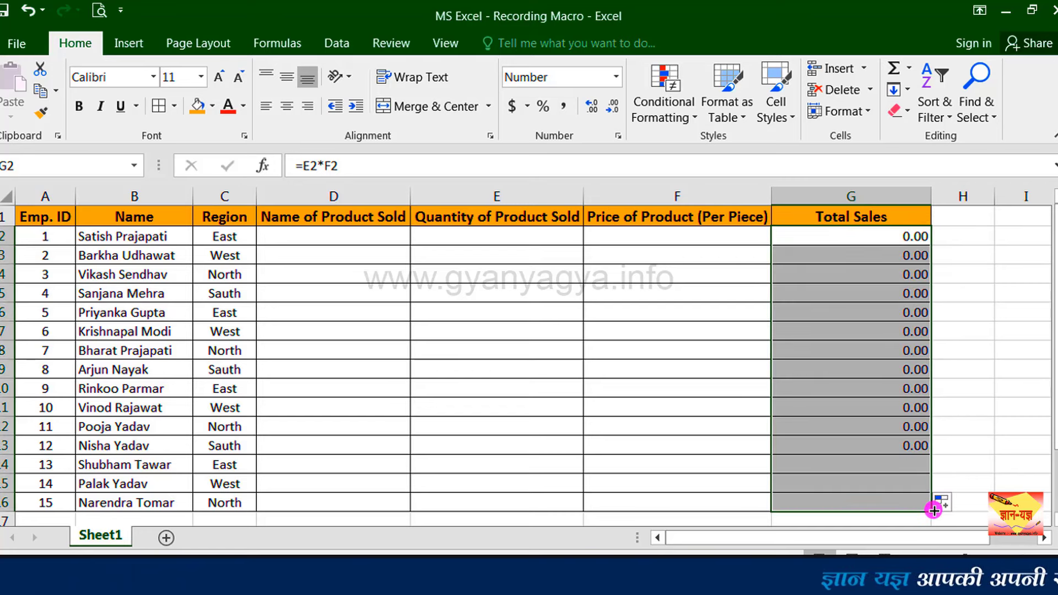
Rename the Sheet1 worksheet as Format.
{"action": "left_click", "coordinate": [104, 534]}
{"action": "double_click", "coordinate": [104, 535]}
{"action": "type", "text": "Forma"}
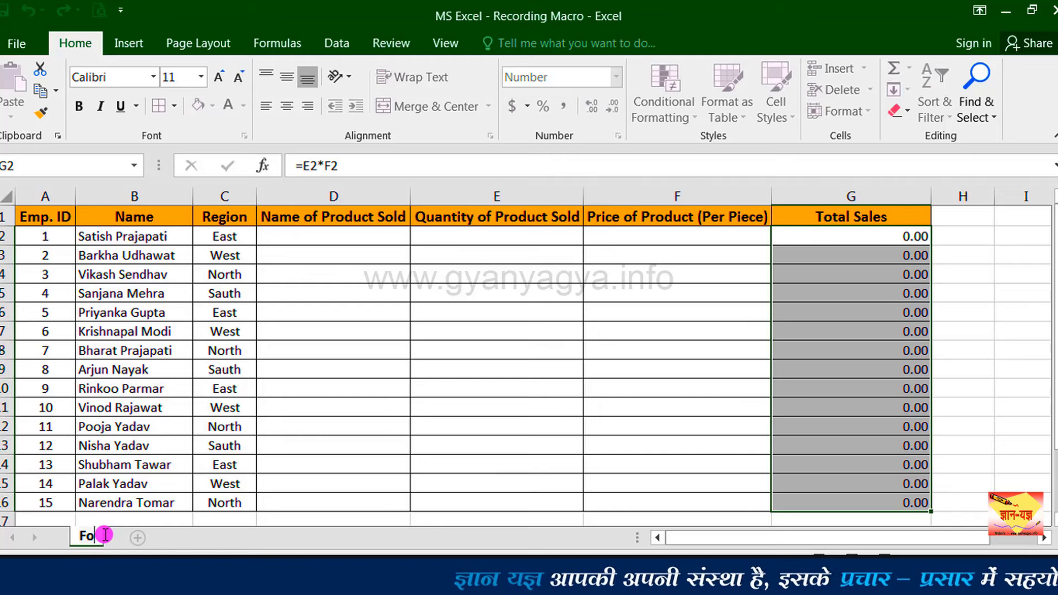
{"action": "type", "text": "t"}
{"action": "key", "text": "Return"}
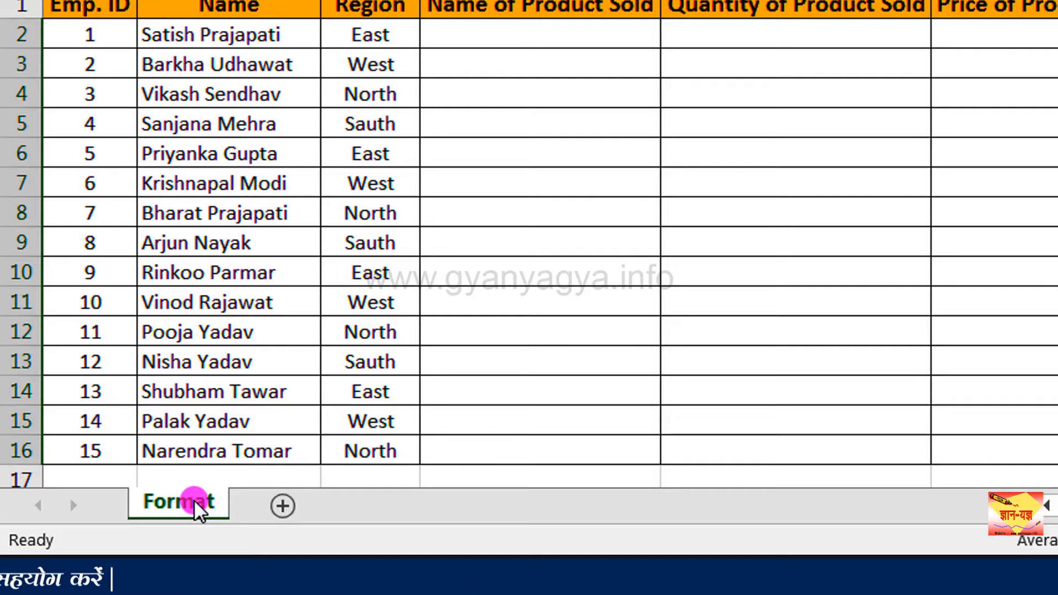
Create a copy of the Format worksheet in the same workbook, placed before the original.
{"action": "right_click", "coordinate": [117, 532]}
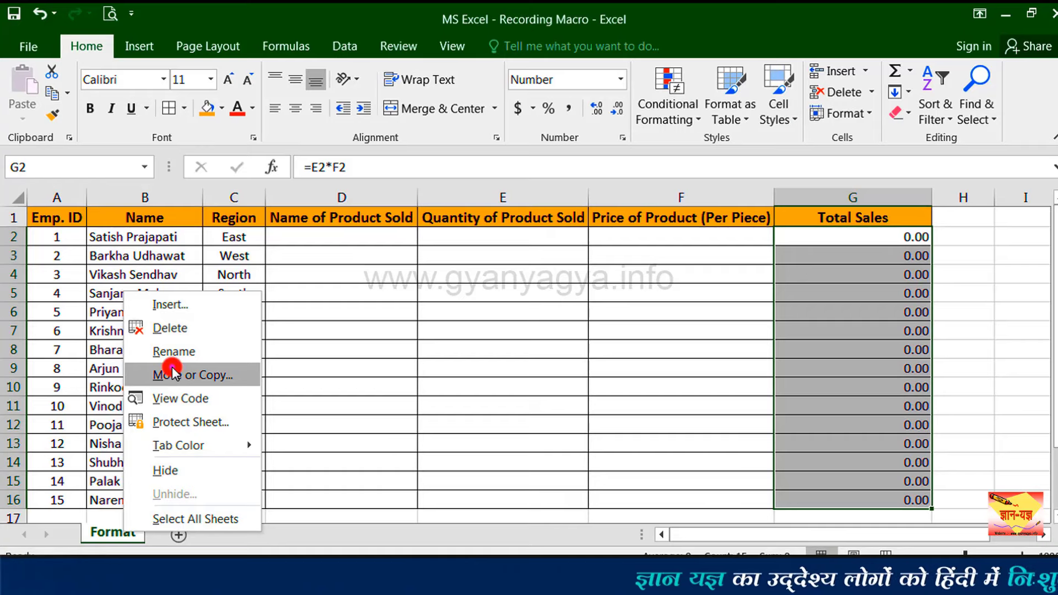
{"action": "left_click", "coordinate": [172, 374]}
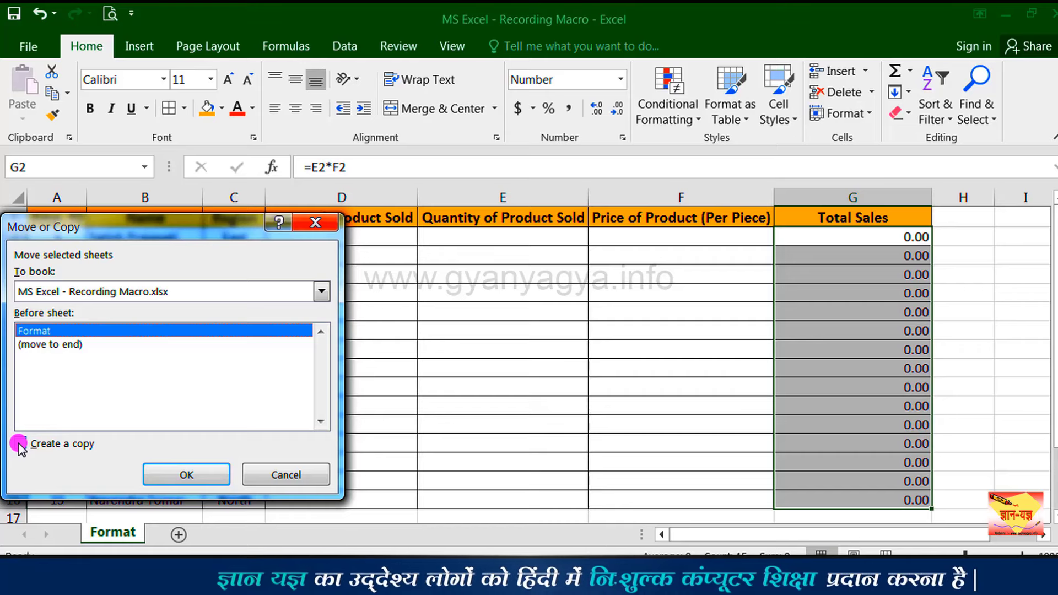
{"action": "left_click", "coordinate": [186, 474]}
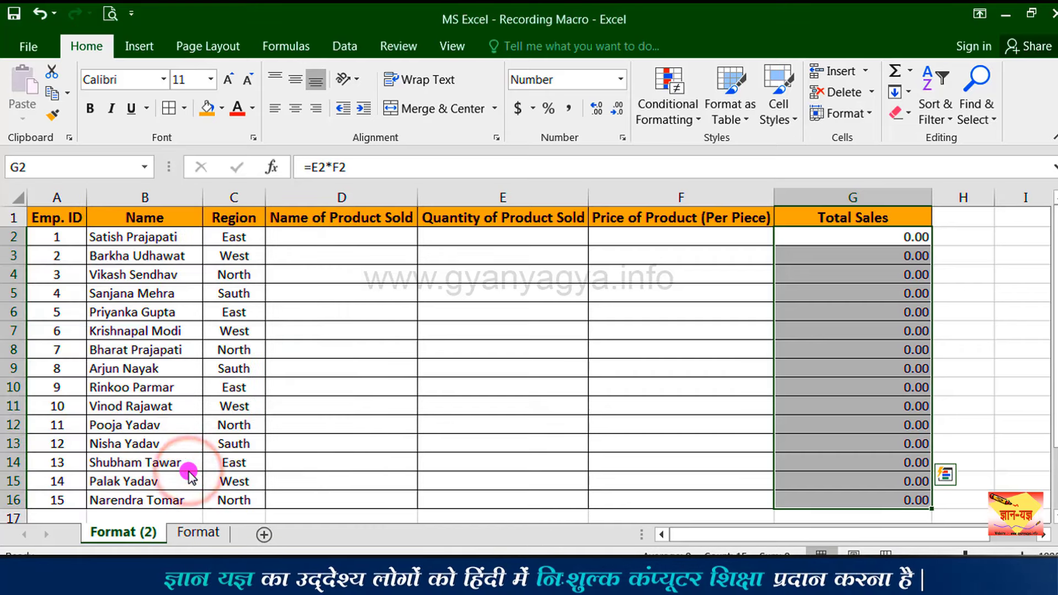
Rename the copied worksheet as January 2019 and move it after the Format sheet.
{"action": "double_click", "coordinate": [123, 532]}
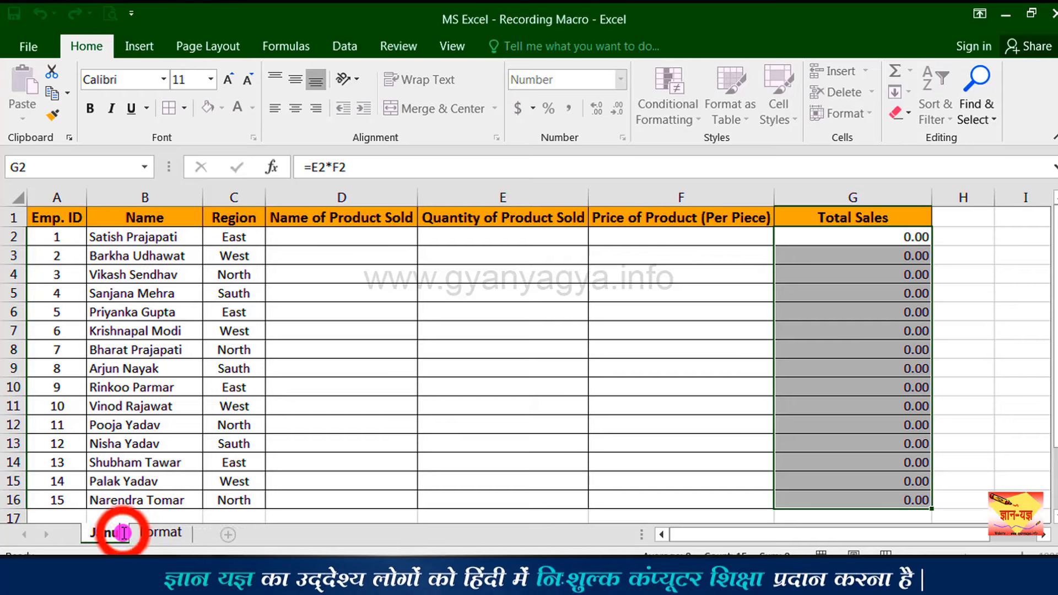
{"action": "type", "text": "January 2019"}
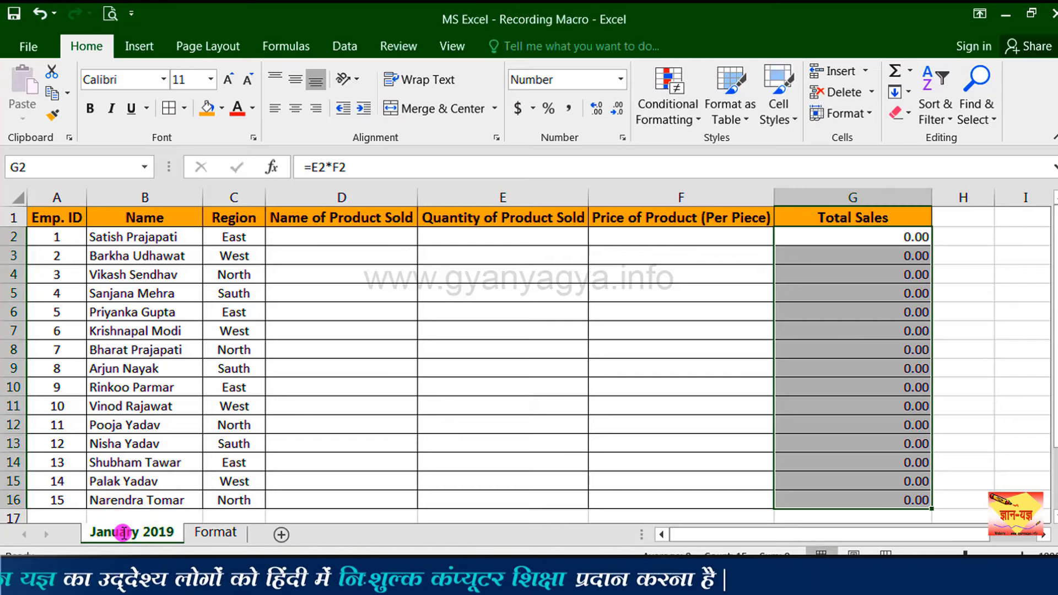
{"action": "key", "text": "Return"}
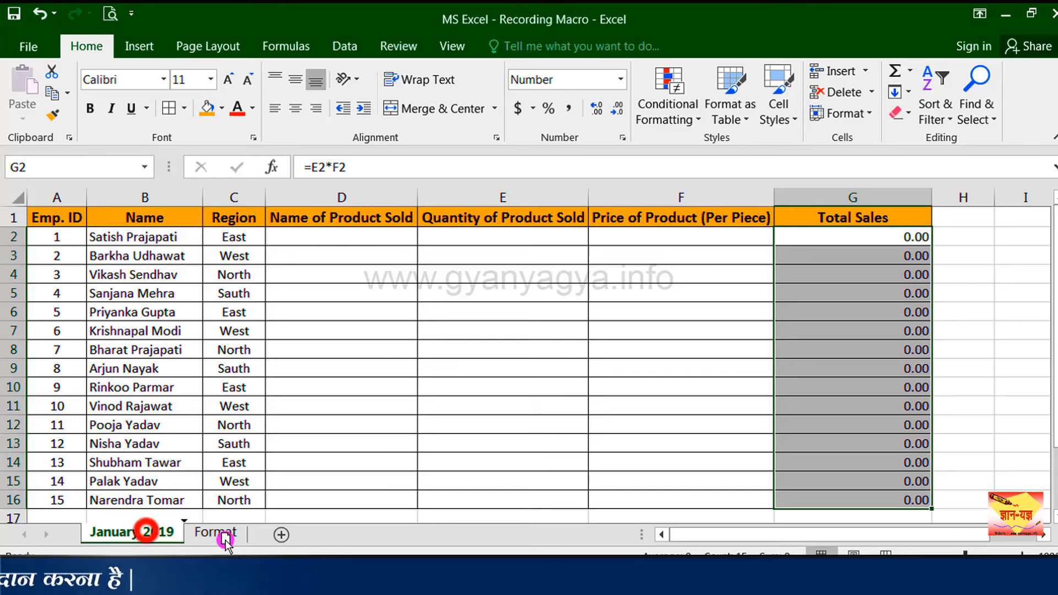
{"action": "left_click_drag", "start_coordinate": [226, 540], "coordinate": [267, 539]}
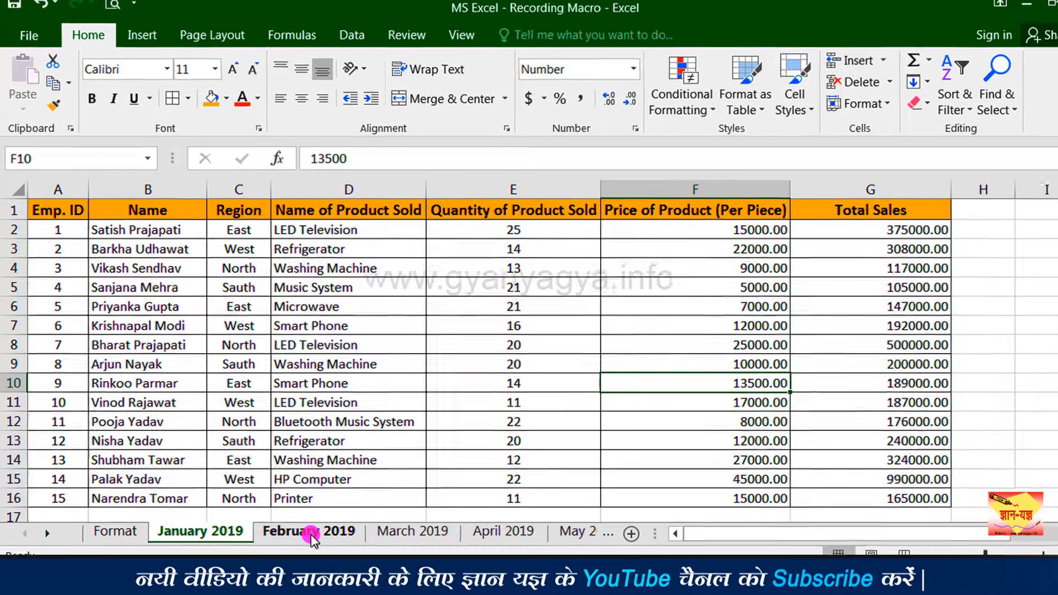
Look through the February 2019 and March 2019 sales sheets and return to the January 2019 sheet.
{"action": "left_click", "coordinate": [304, 533]}
{"action": "left_click", "coordinate": [380, 531]}
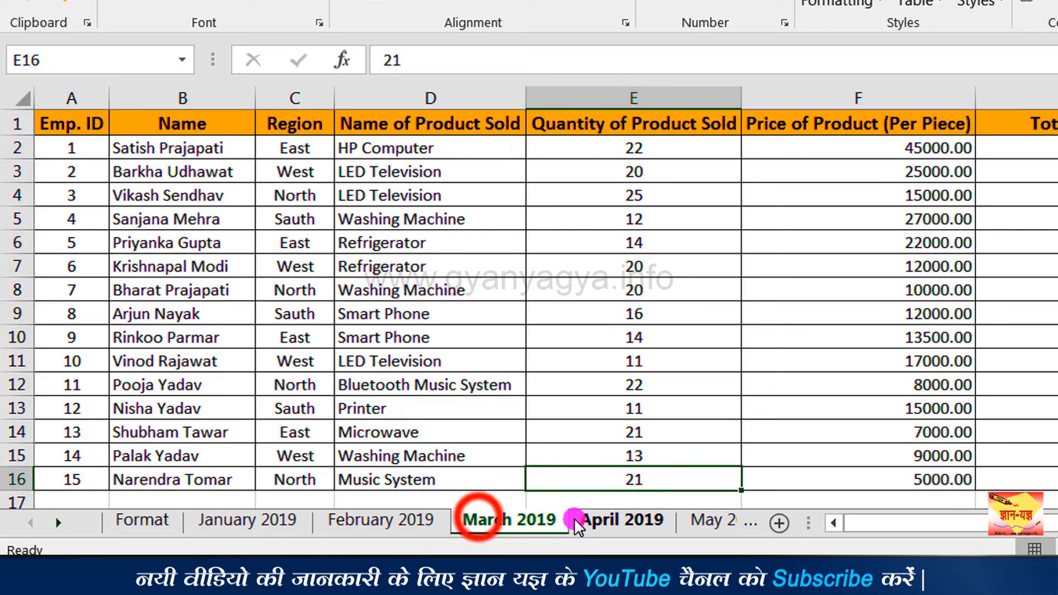
{"action": "left_click", "coordinate": [576, 521]}
{"action": "left_click", "coordinate": [513, 523]}
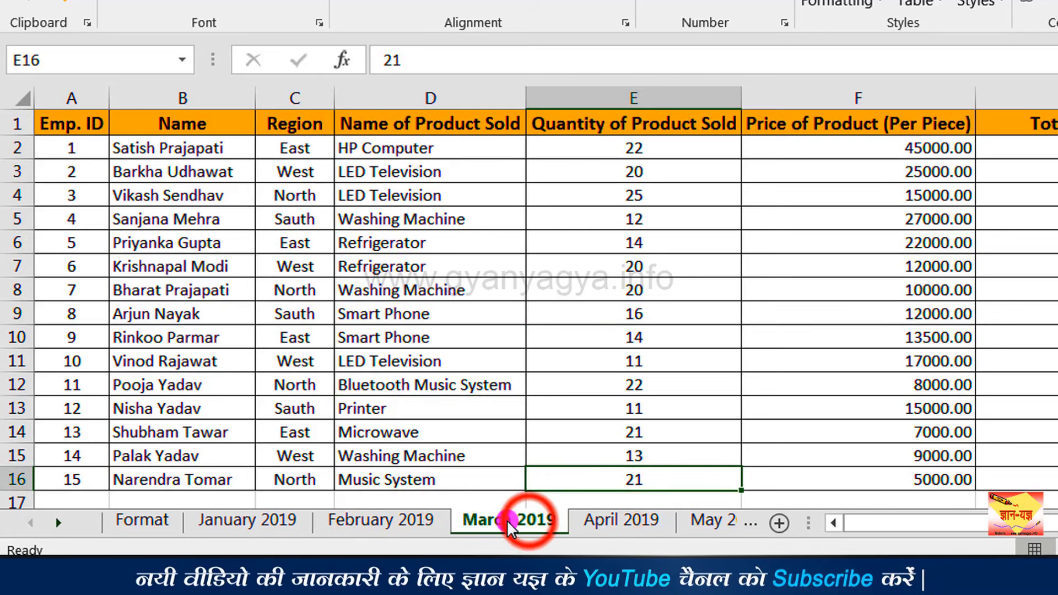
{"action": "left_click", "coordinate": [405, 521]}
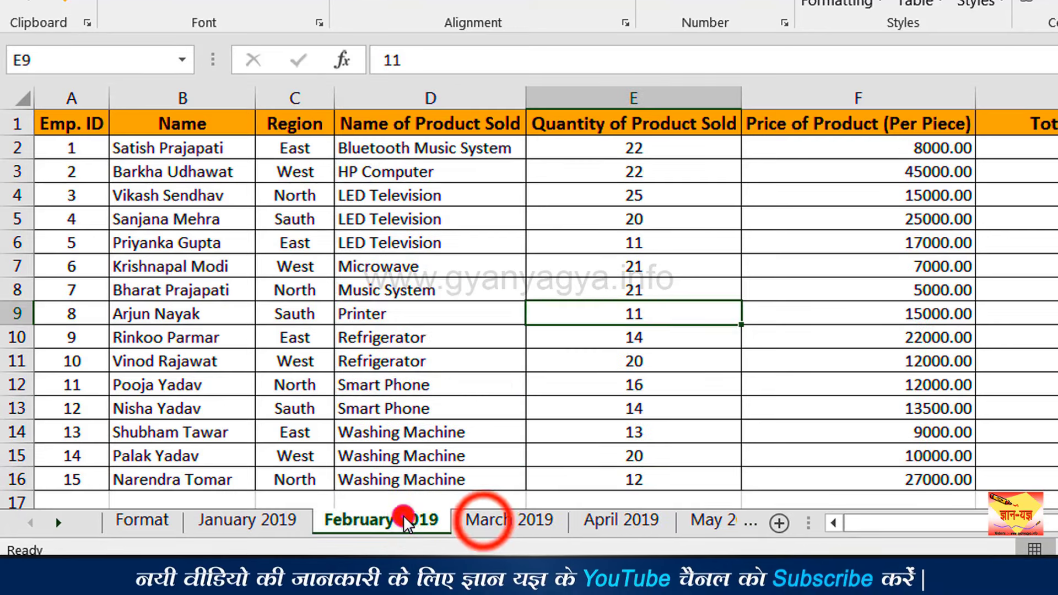
{"action": "left_click", "coordinate": [252, 532]}
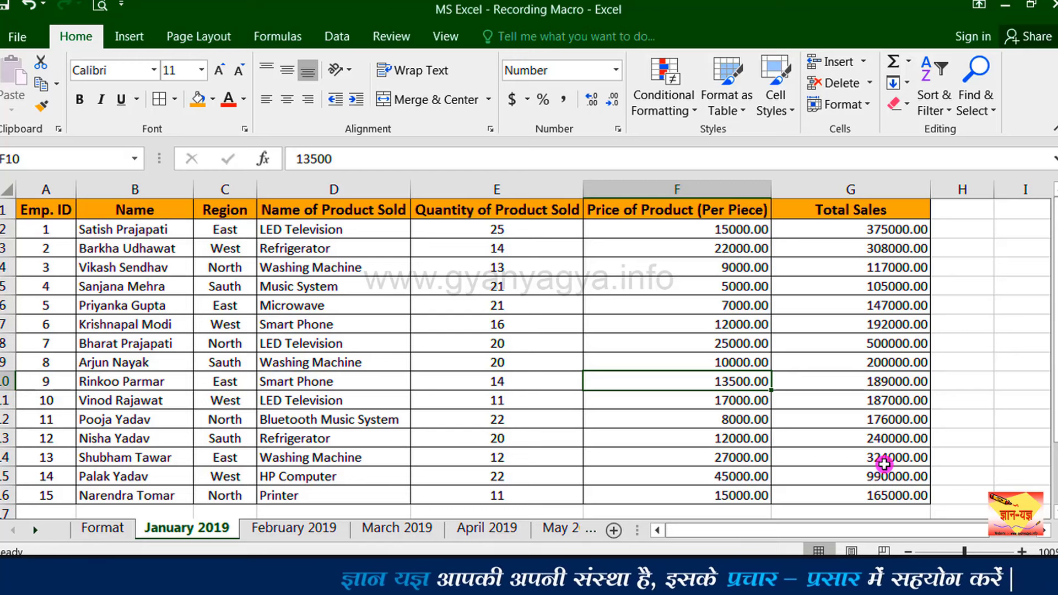
Start recording a macro named Sales_Report with shortcut Ctrl+k, stored in the Personal Macro Workbook.
{"action": "left_click", "coordinate": [442, 38]}
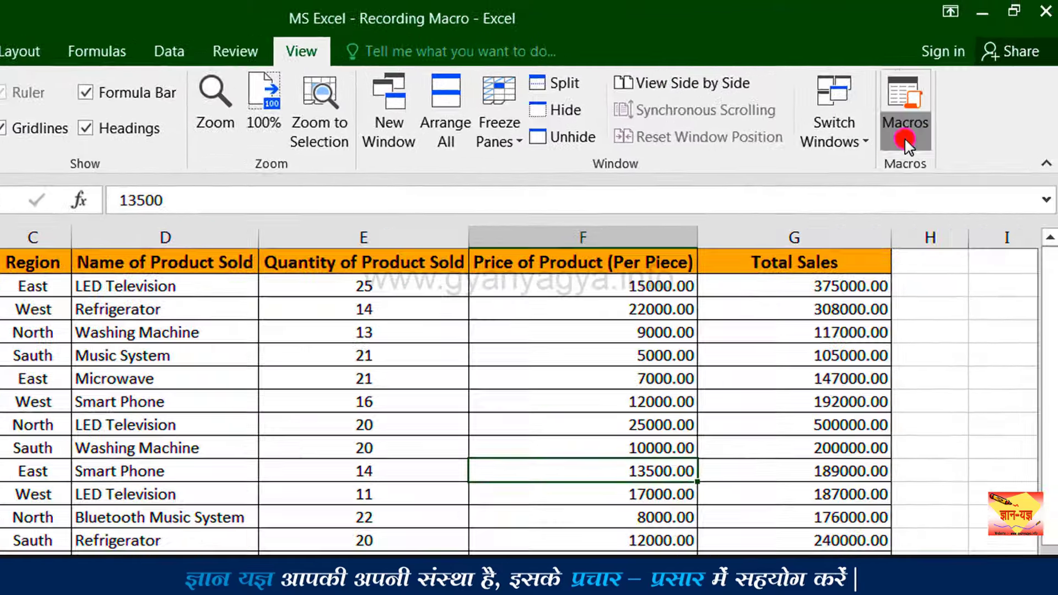
{"action": "left_click", "coordinate": [942, 108]}
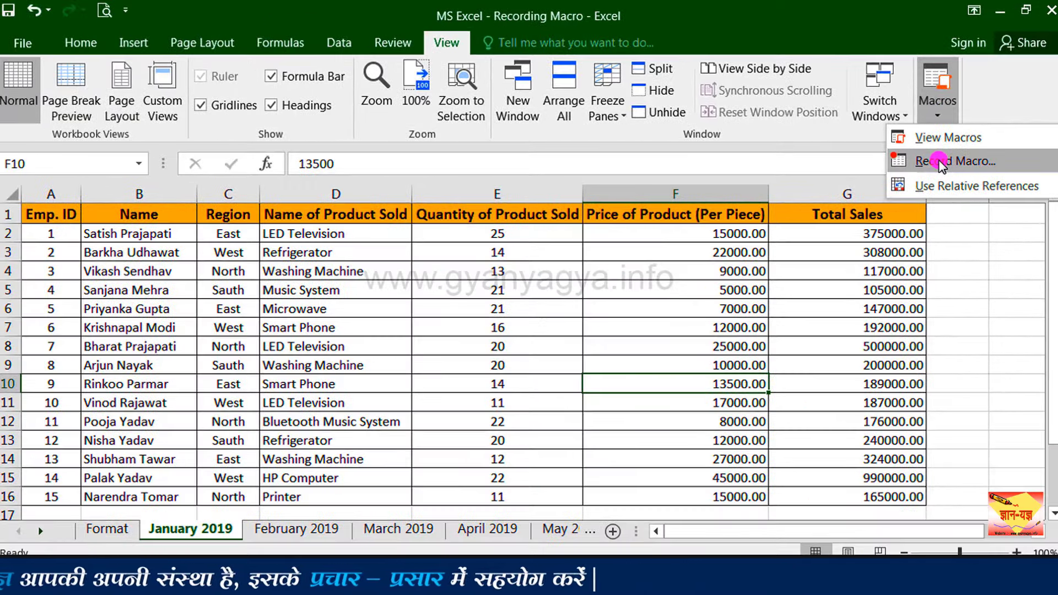
{"action": "left_click", "coordinate": [940, 161]}
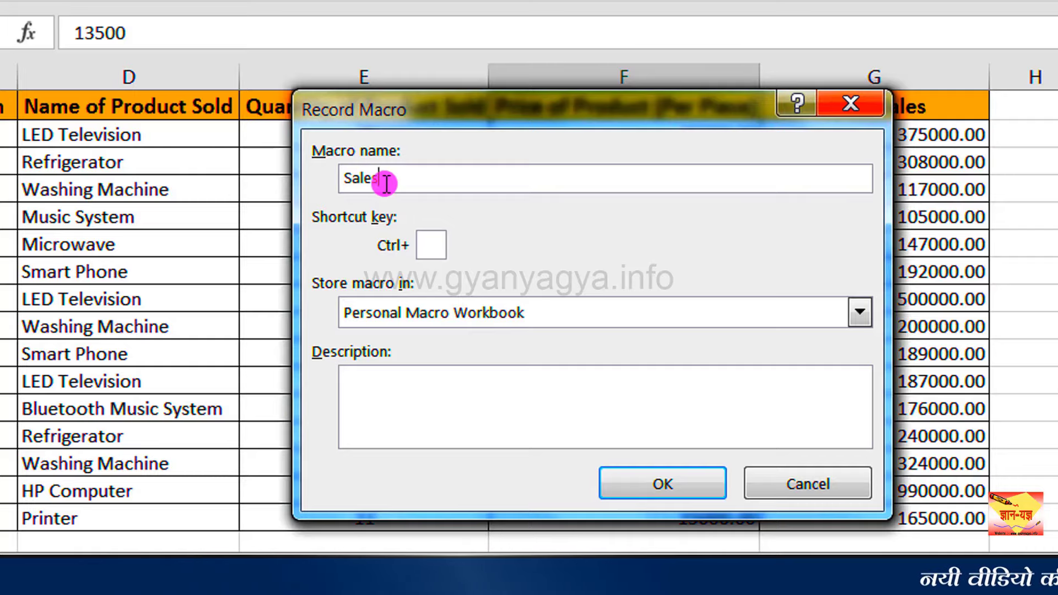
{"action": "type", "text": "_Report"}
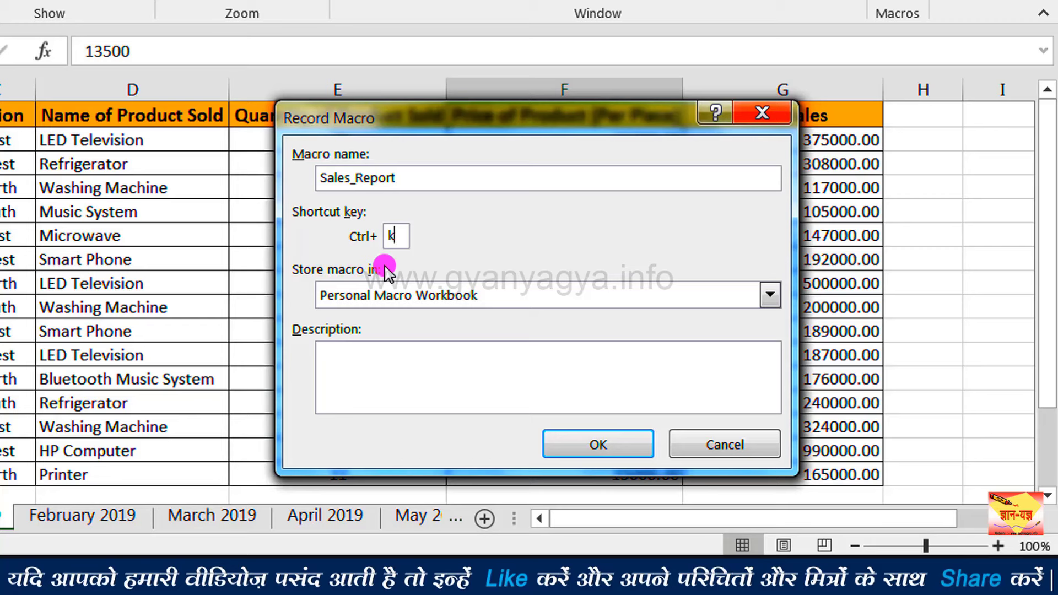
{"action": "left_click", "coordinate": [770, 298]}
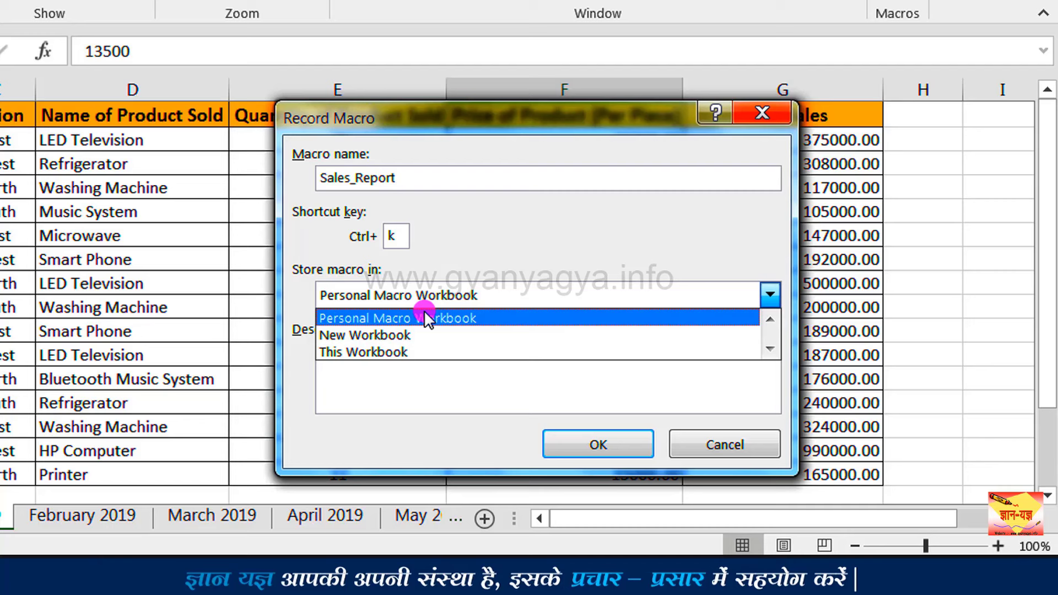
{"action": "left_click", "coordinate": [396, 319]}
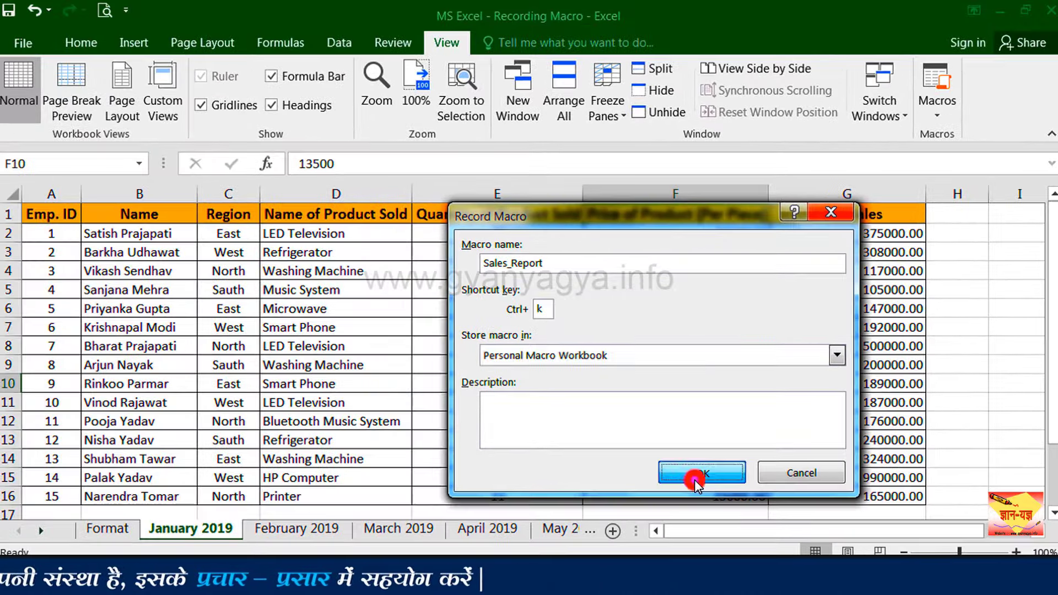
{"action": "left_click", "coordinate": [551, 444]}
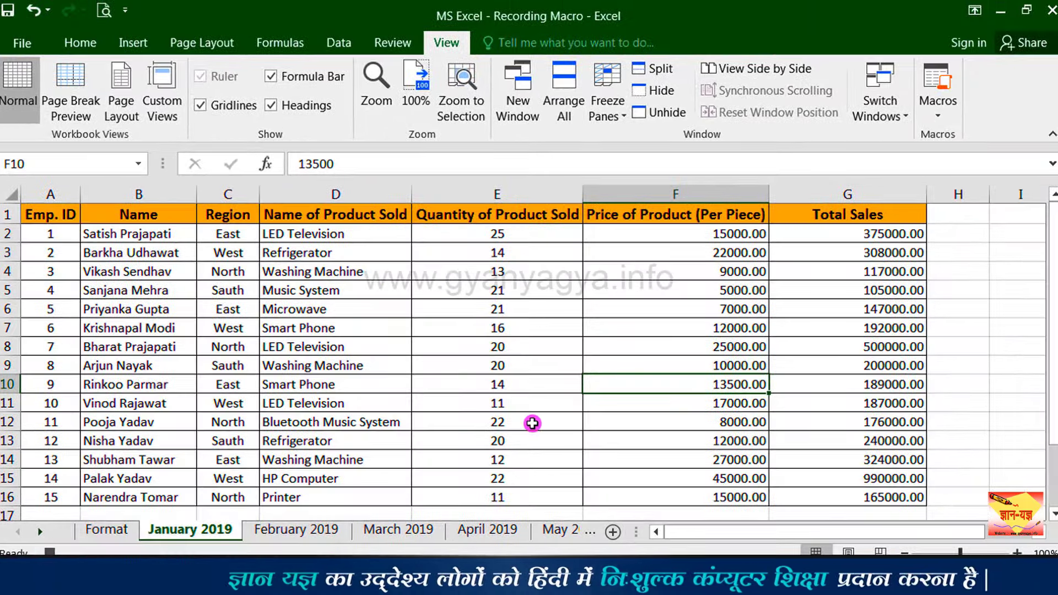
Collapse the ribbon and total the Quantity of Product Sold column in E17 with =SUM(E2:E16).
{"action": "left_click", "coordinate": [1048, 133]}
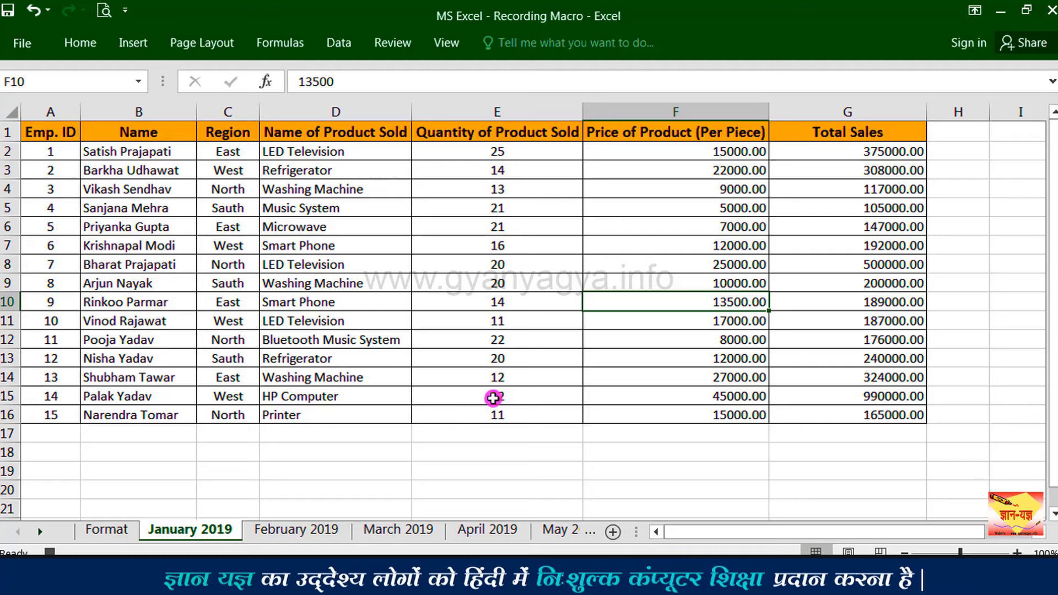
{"action": "left_click", "coordinate": [487, 440]}
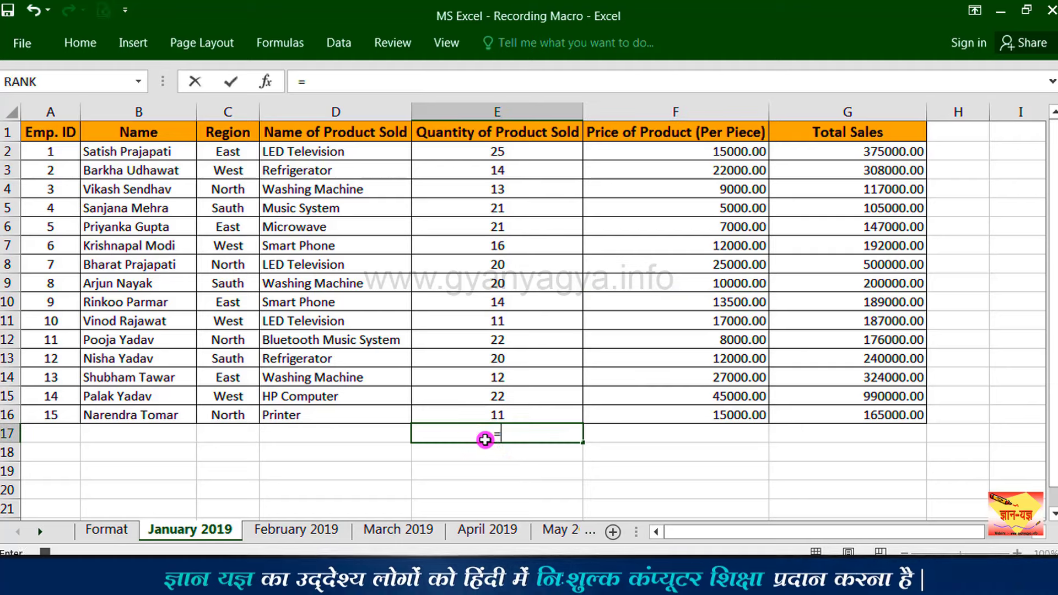
{"action": "type", "text": "=su"}
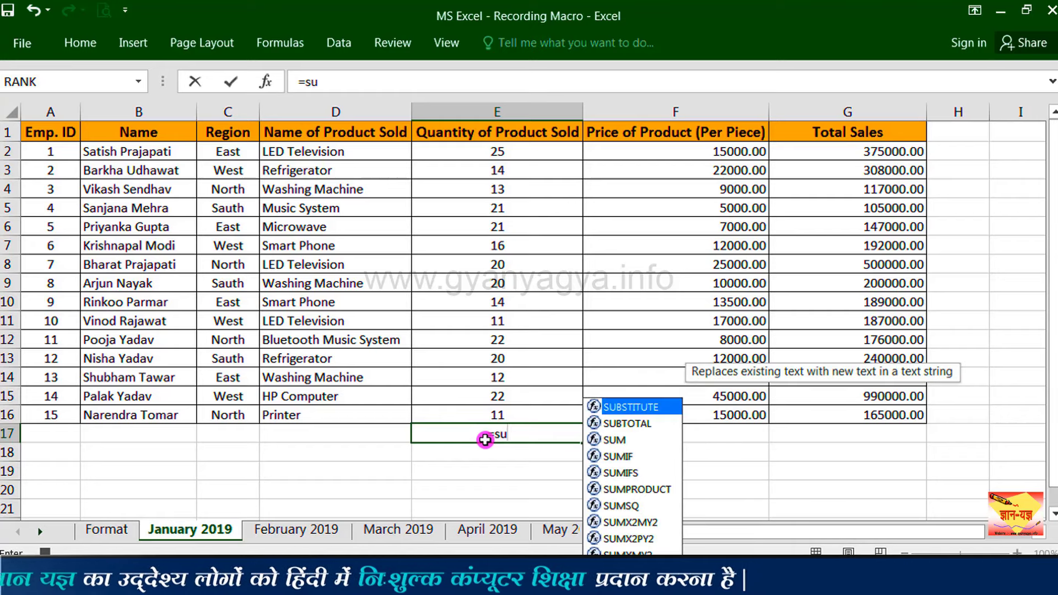
{"action": "type", "text": "m("}
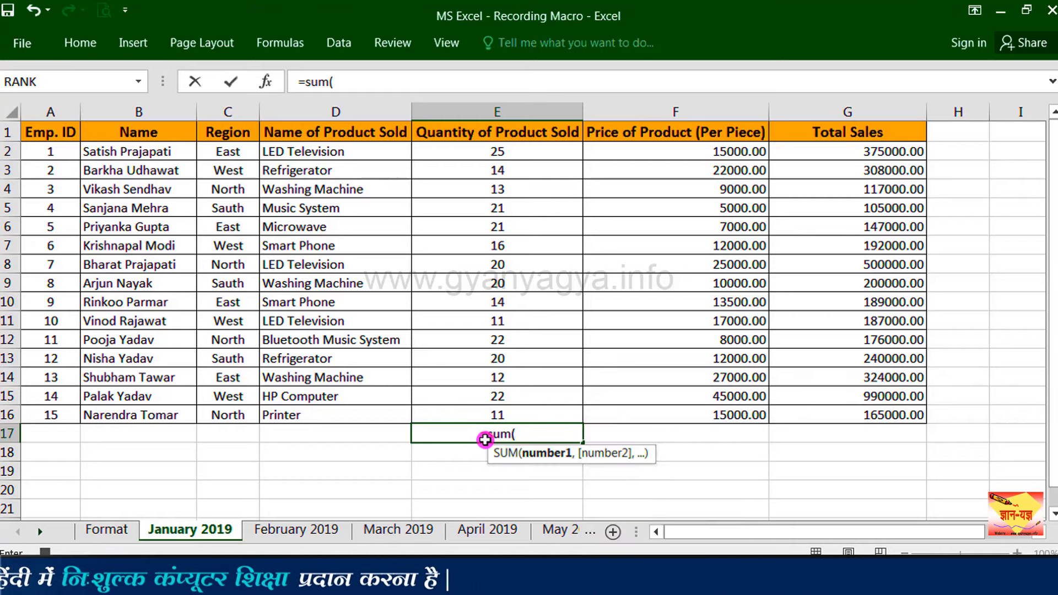
{"action": "left_click_drag", "start_coordinate": [478, 151], "coordinate": [522, 408]}
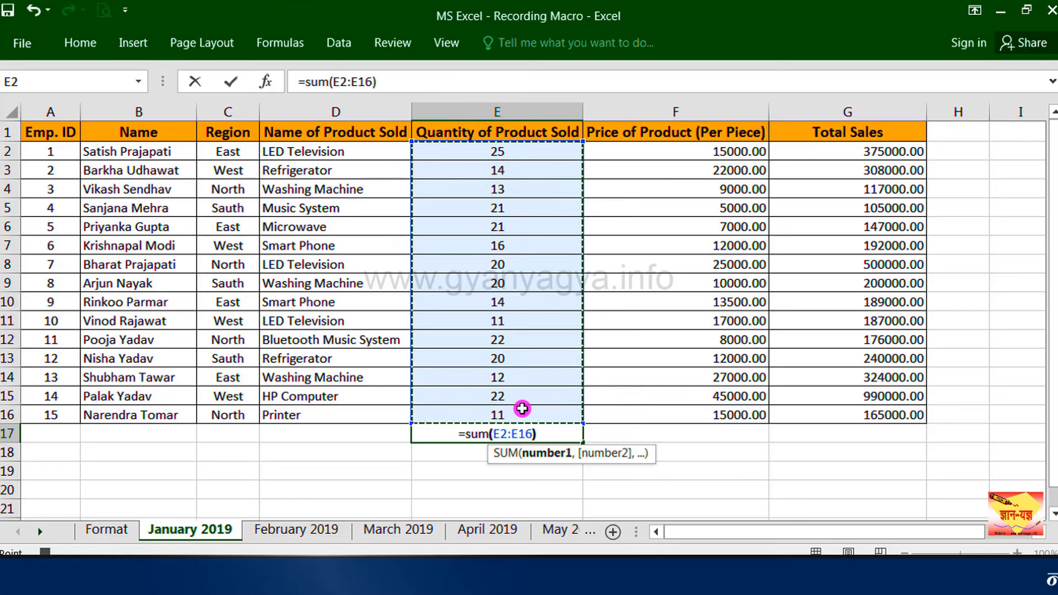
{"action": "type", "text": ")"}
{"action": "key", "text": "Return"}
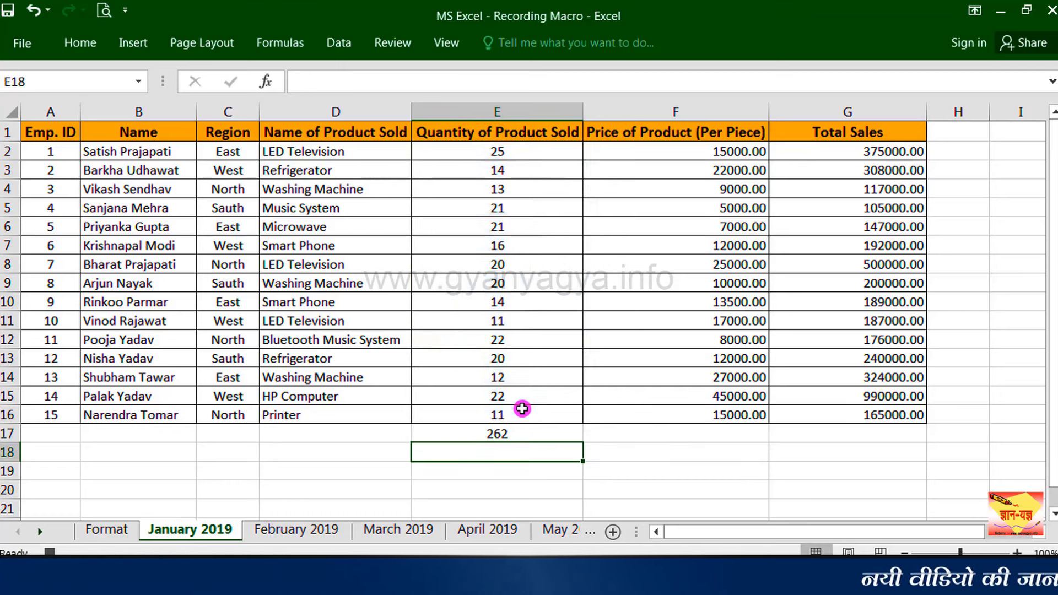
Format the quantity total in E17 with a light blue fill, bold text and a font two sizes larger.
{"action": "left_click", "coordinate": [504, 439]}
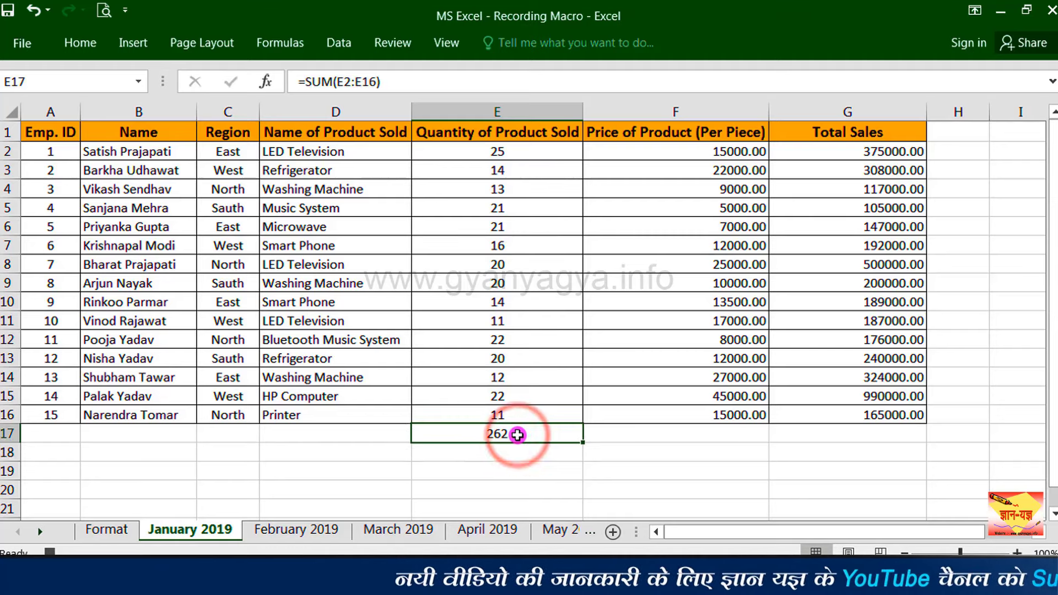
{"action": "left_click", "coordinate": [92, 47]}
{"action": "left_click", "coordinate": [215, 105]}
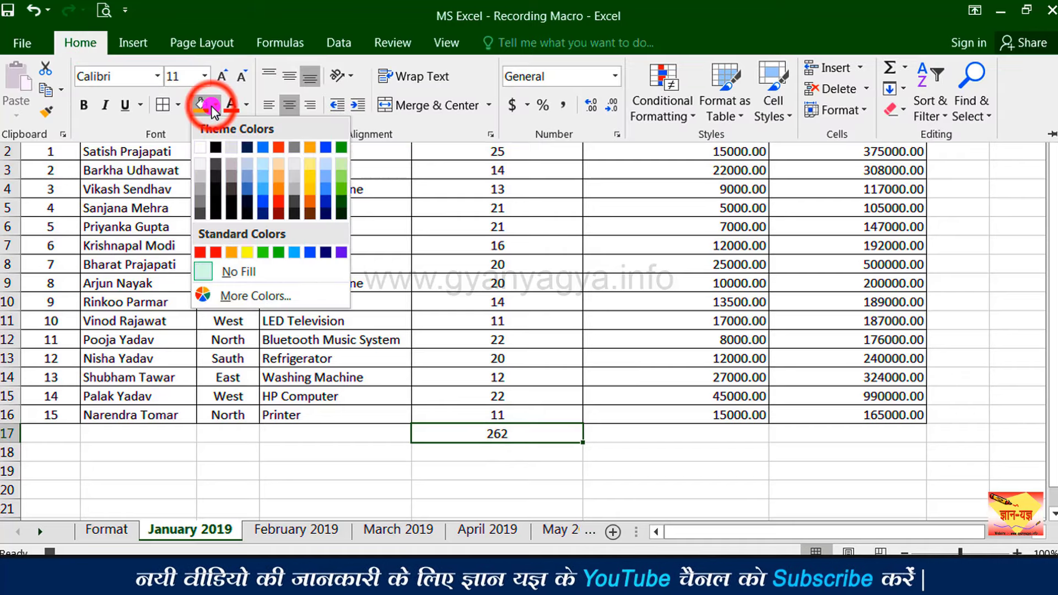
{"action": "left_click", "coordinate": [263, 194]}
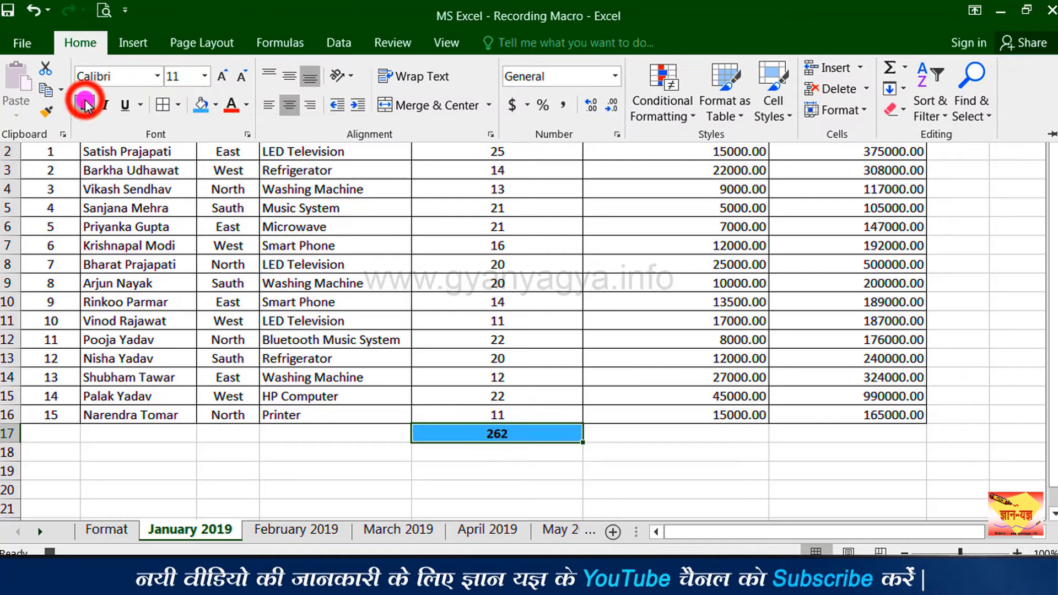
{"action": "left_click", "coordinate": [222, 76]}
{"action": "left_click", "coordinate": [222, 76]}
{"action": "left_click", "coordinate": [981, 266]}
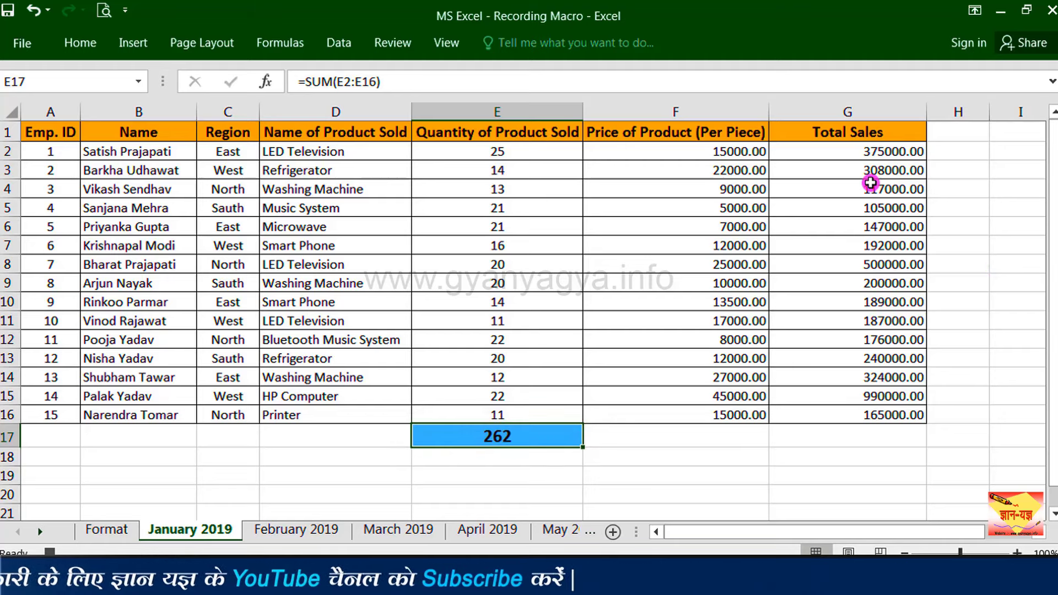
Total the Total Sales column in G17 with =SUM(G2:G16) and select the total cell.
{"action": "left_click", "coordinate": [862, 436]}
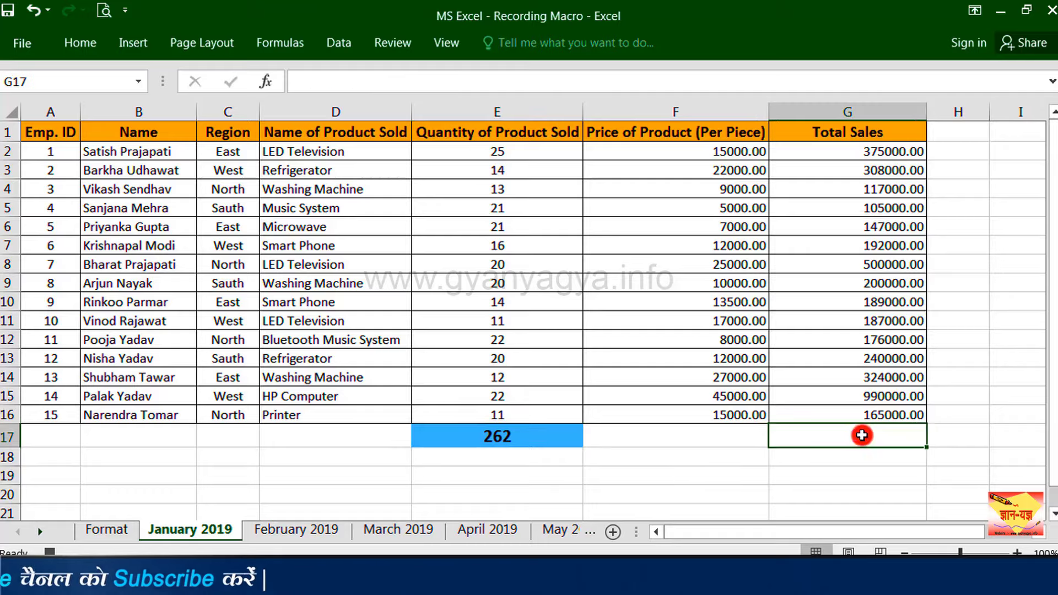
{"action": "type", "text": "=sum("}
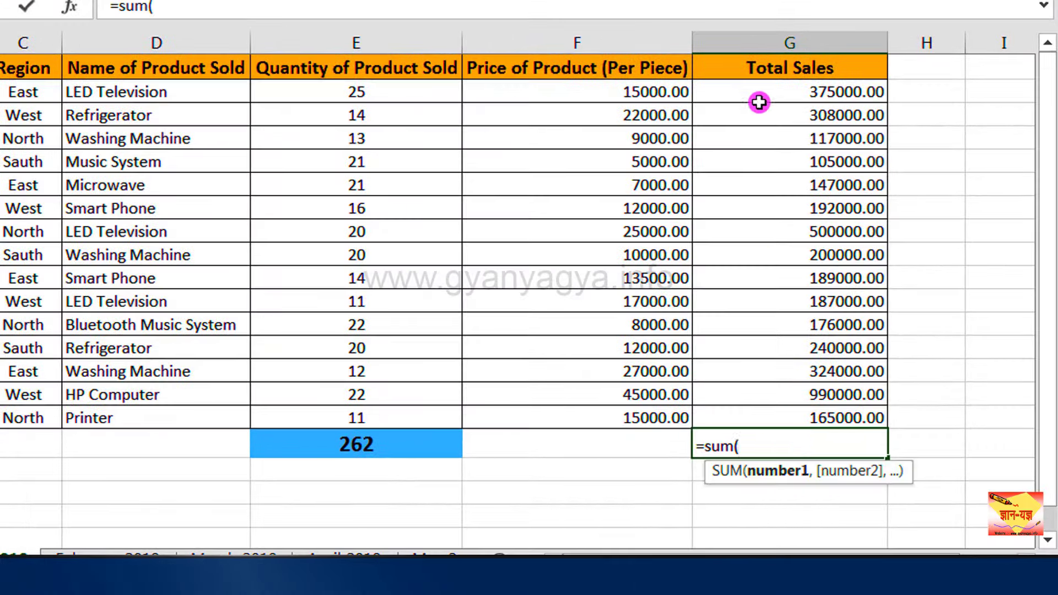
{"action": "left_click_drag", "start_coordinate": [759, 102], "coordinate": [823, 416]}
{"action": "key", "text": "Return"}
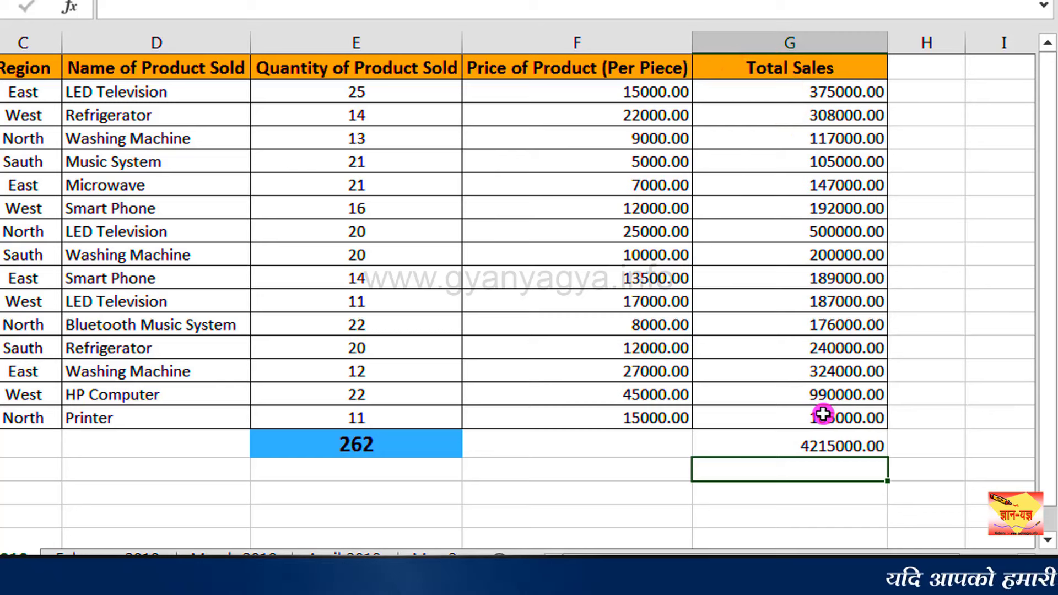
{"action": "left_click", "coordinate": [794, 444]}
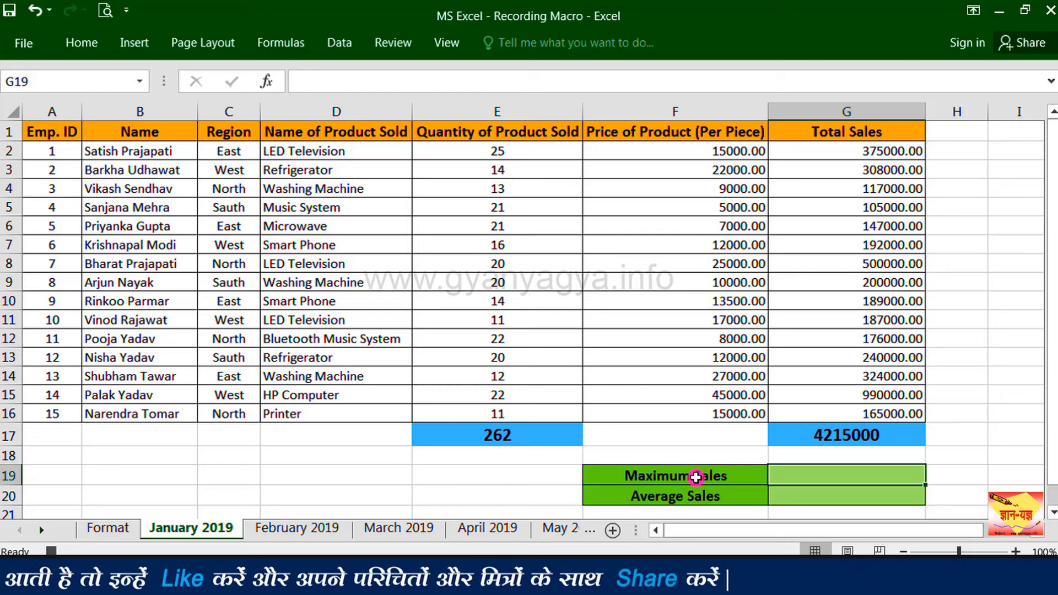
Calculate the Maximum Sales in G19 with =MAX(G2:G16).
{"action": "left_click", "coordinate": [782, 477]}
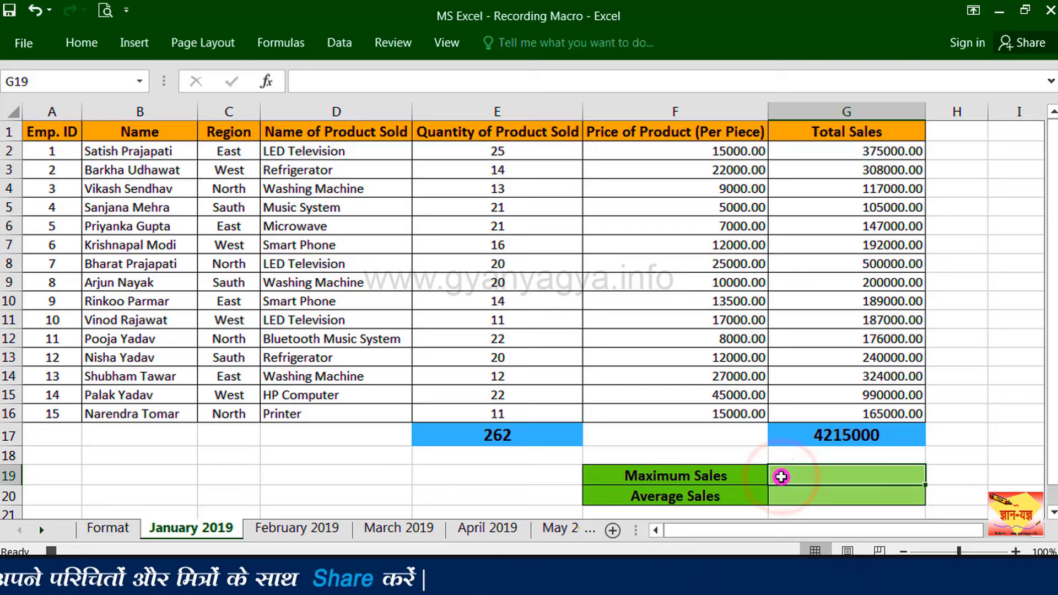
{"action": "type", "text": "=max"}
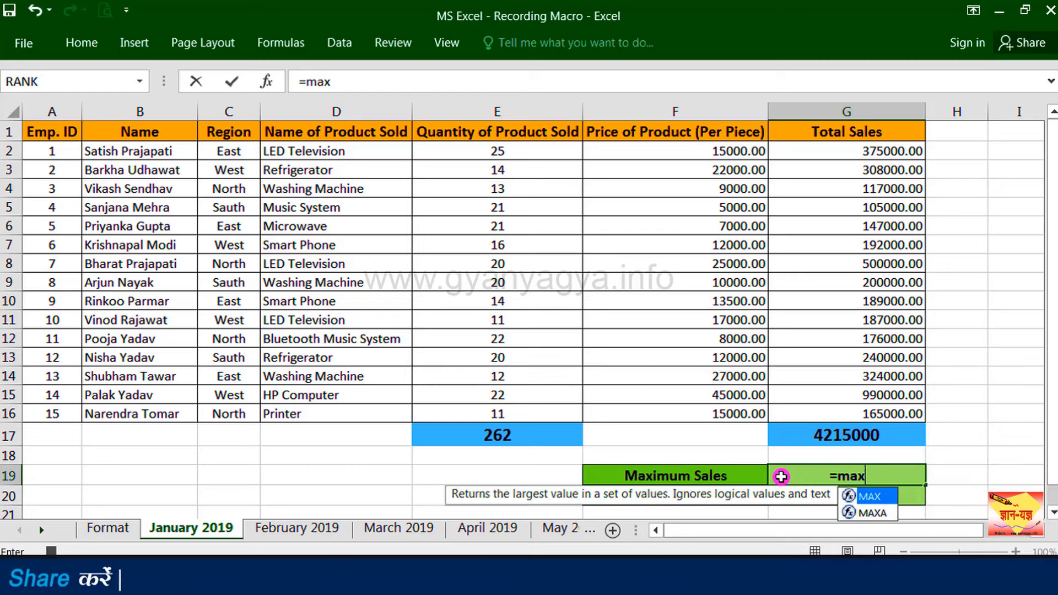
{"action": "type", "text": "("}
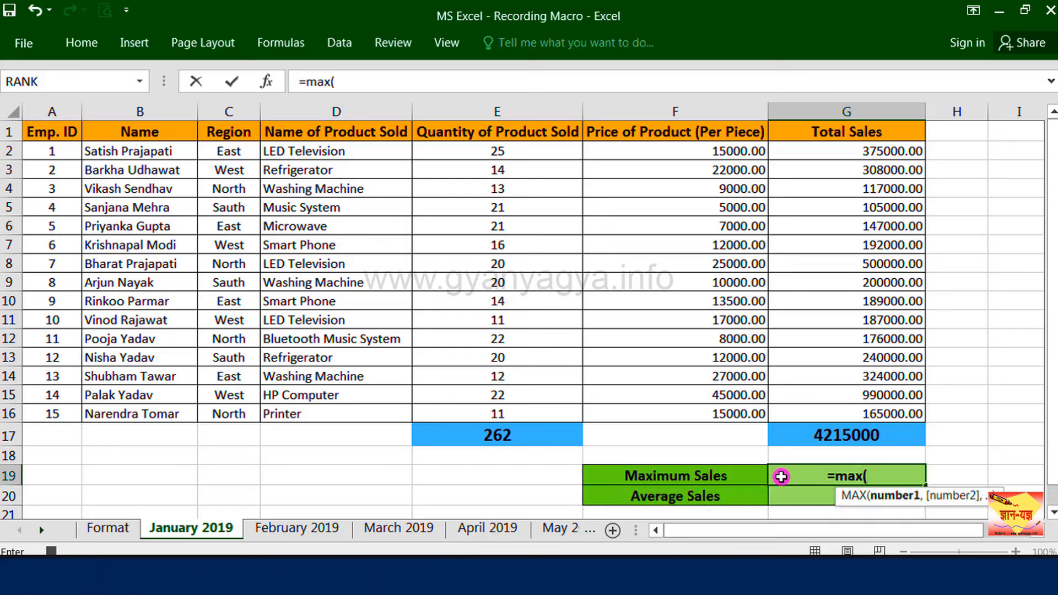
{"action": "left_click_drag", "start_coordinate": [810, 150], "coordinate": [861, 421]}
{"action": "type", "text": ")"}
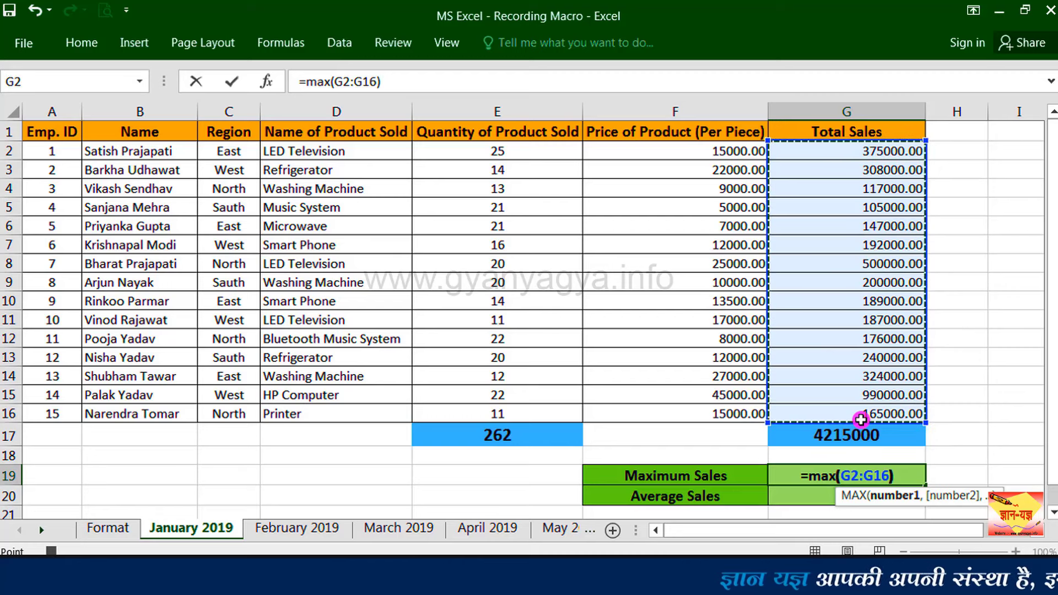
{"action": "key", "text": "Return"}
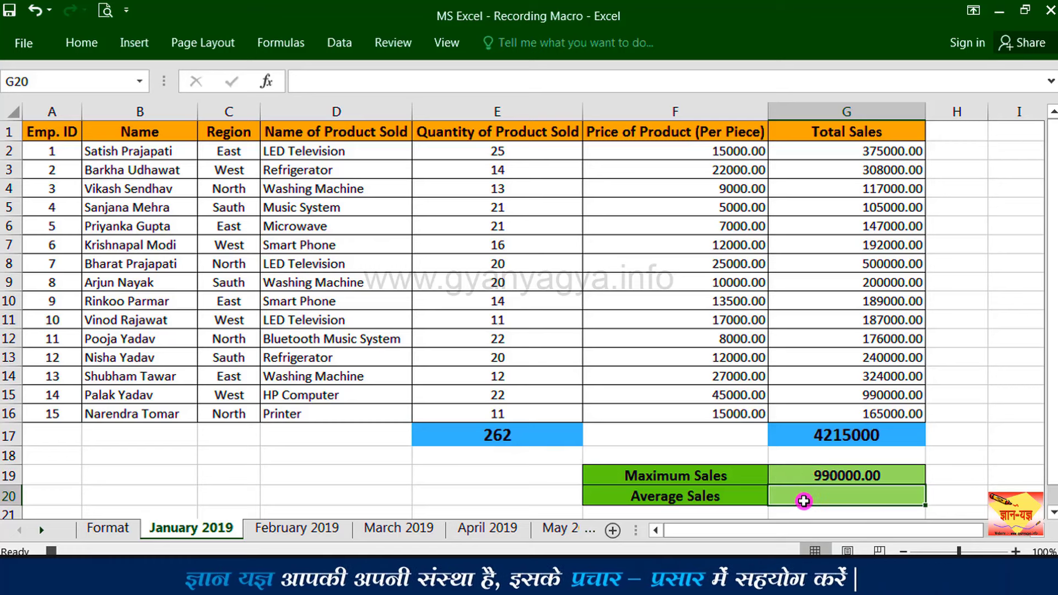
Calculate the Average Sales in G20 with =AVERAGE(G2:G16).
{"action": "type", "text": "="}
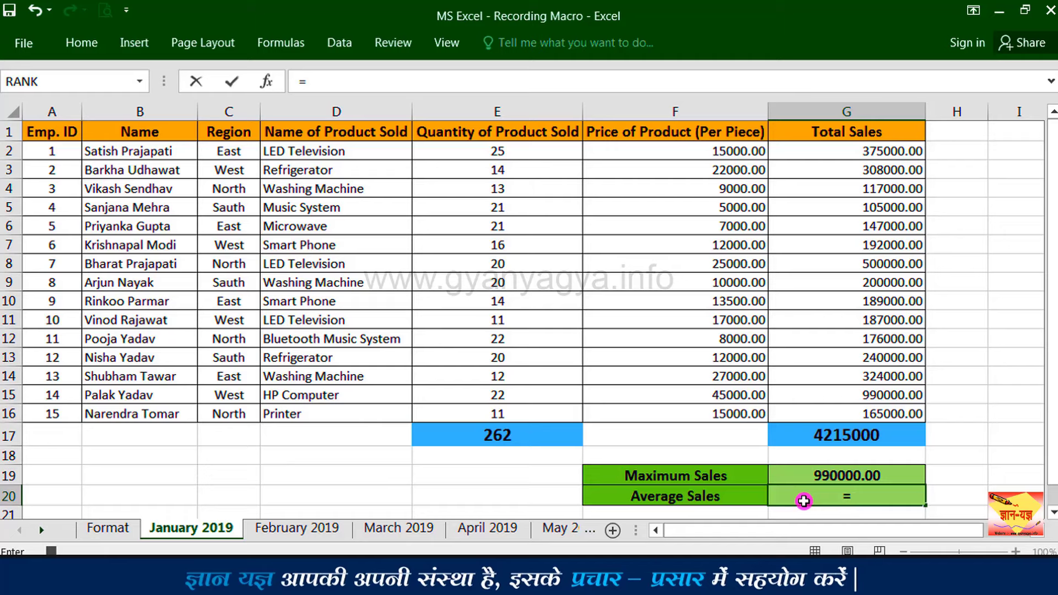
{"action": "type", "text": "averag"}
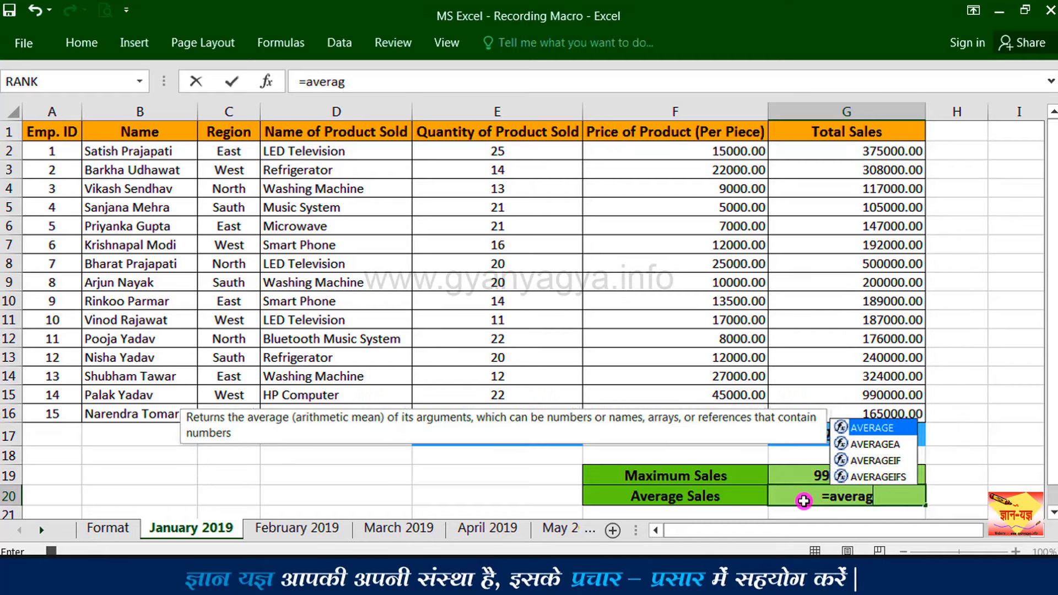
{"action": "type", "text": "e("}
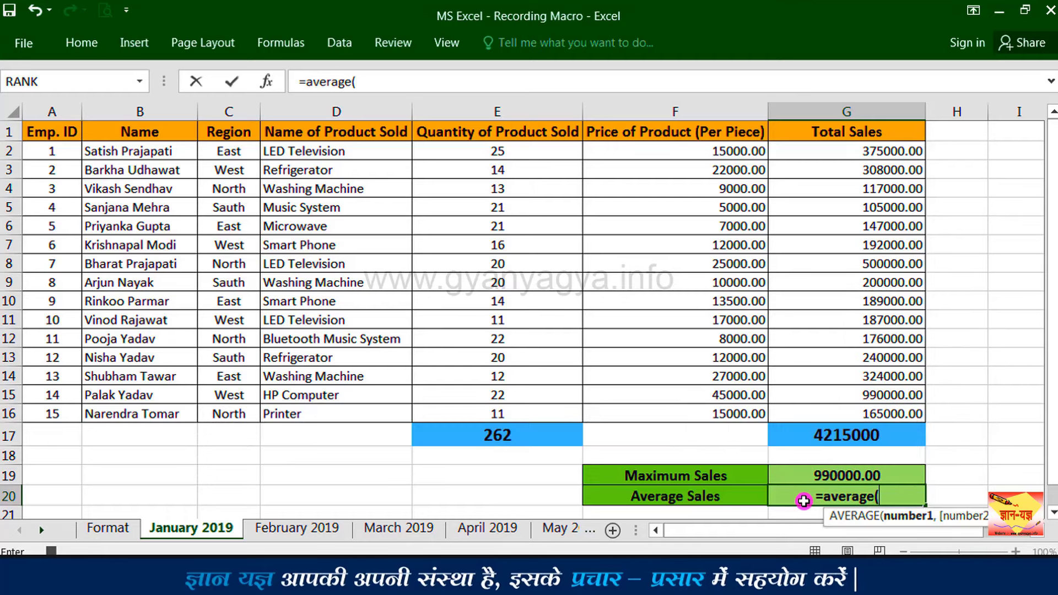
{"action": "left_click_drag", "start_coordinate": [810, 149], "coordinate": [864, 417]}
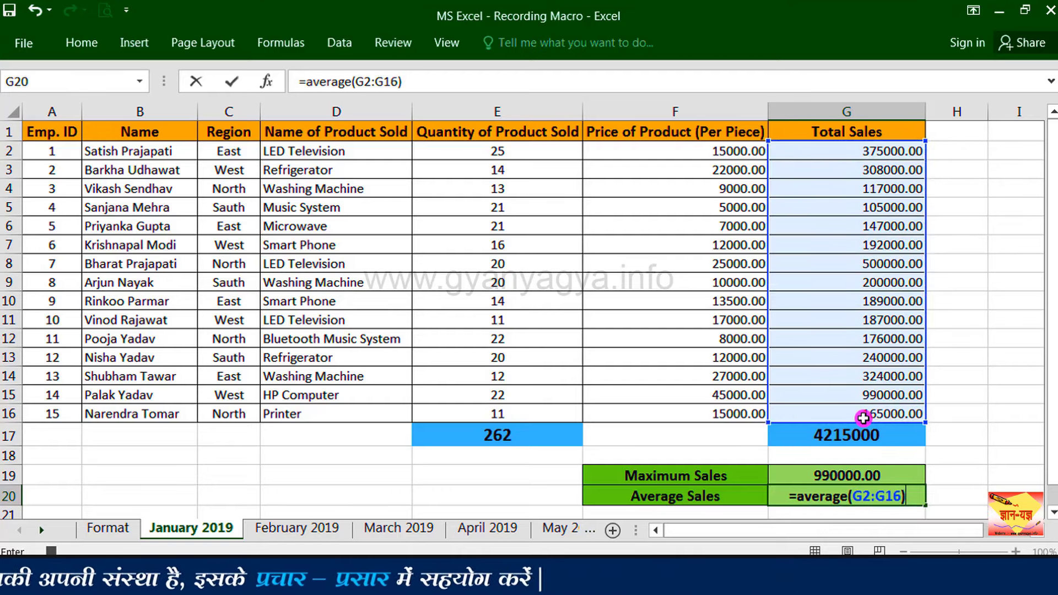
{"action": "key", "text": "Return"}
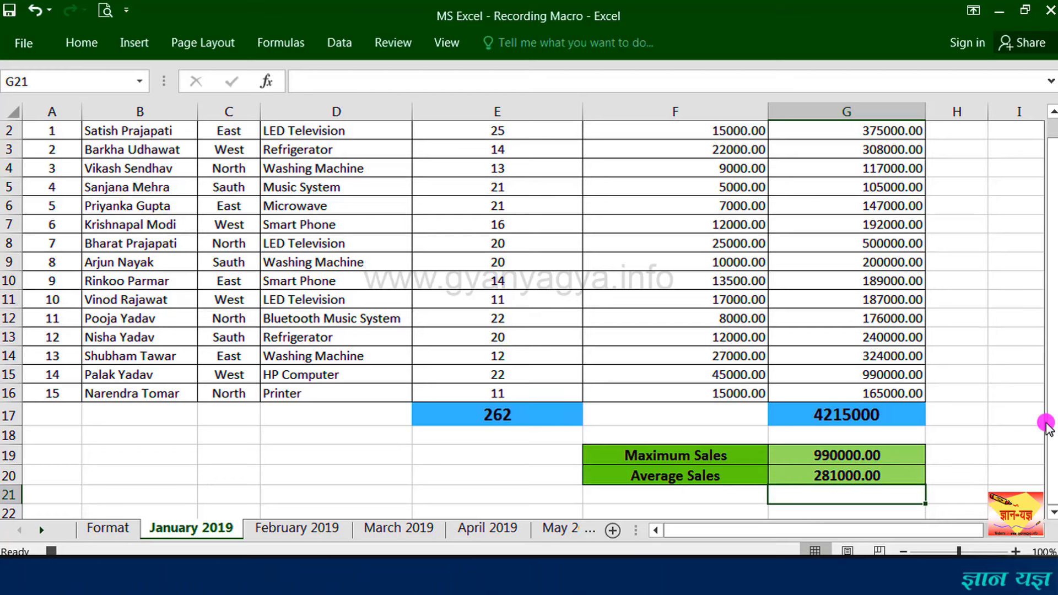
Select the empty cell H14 beside the table and stop recording the macro.
{"action": "left_click_drag", "start_coordinate": [1046, 427], "coordinate": [1034, 421]}
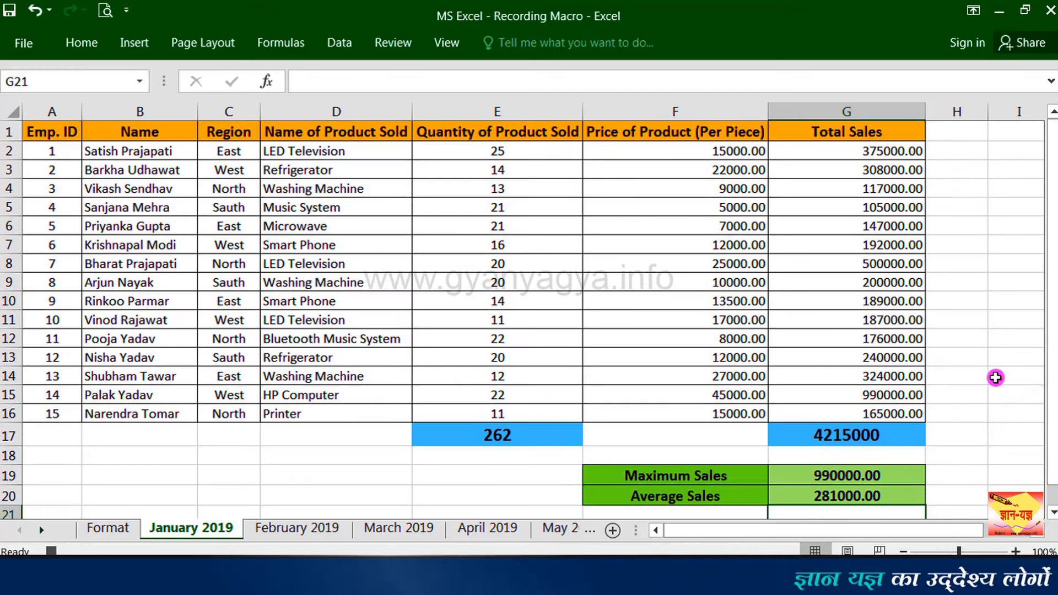
{"action": "left_click", "coordinate": [974, 374]}
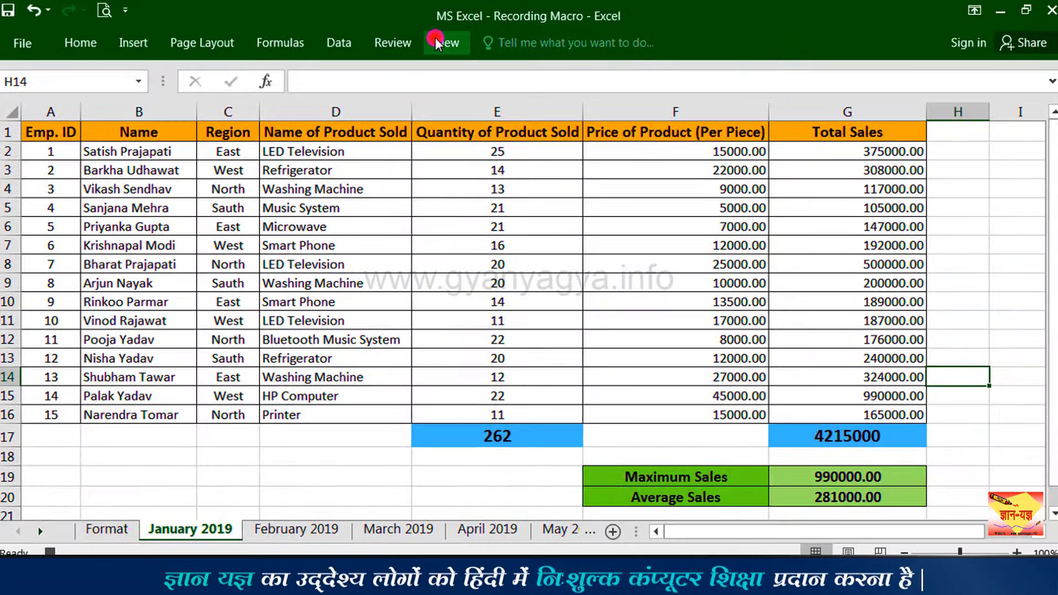
{"action": "left_click", "coordinate": [444, 40]}
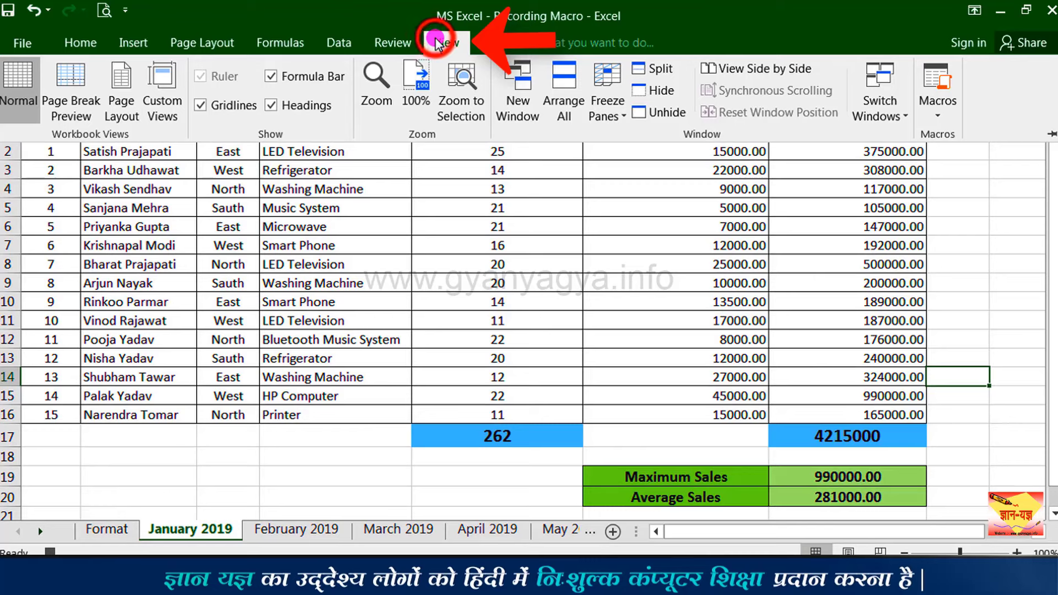
{"action": "left_click", "coordinate": [938, 116]}
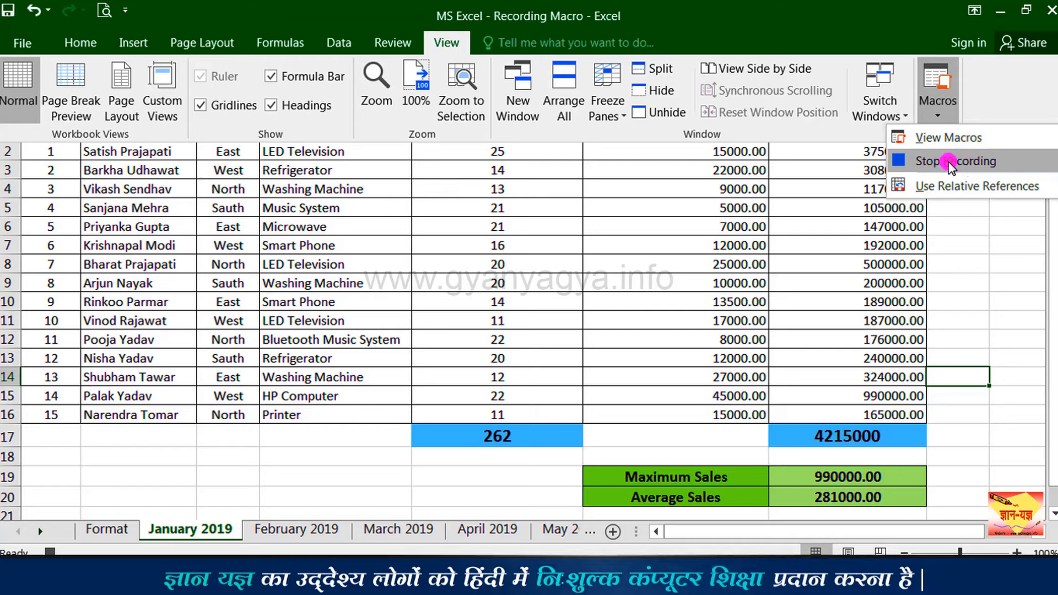
{"action": "left_click", "coordinate": [951, 163]}
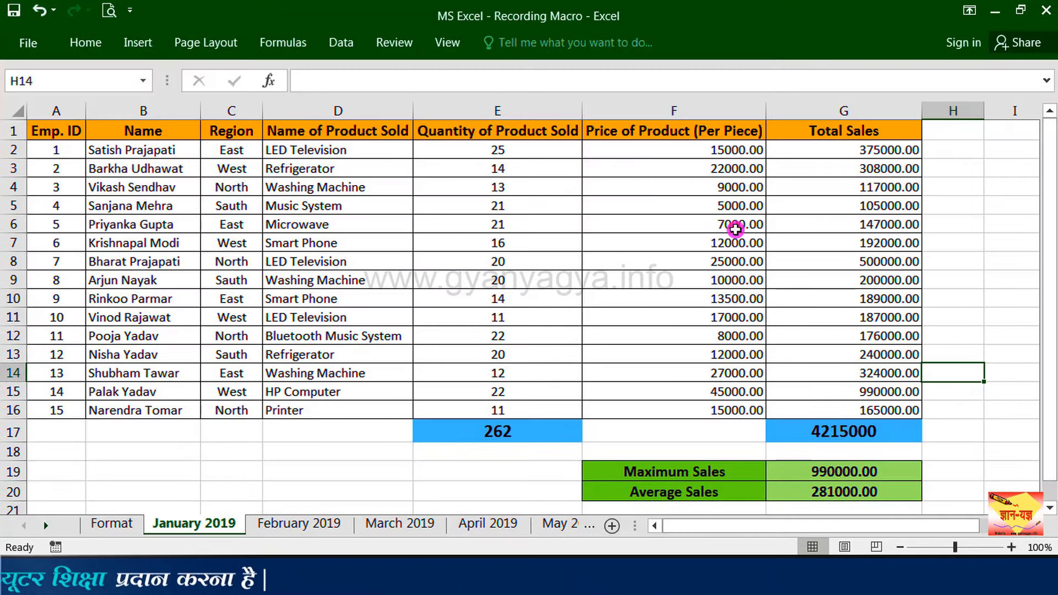
Run the Sales_Report macro on the February 2019 sheet using its assigned shortcut and try to undo its changes.
{"action": "left_click", "coordinate": [294, 525]}
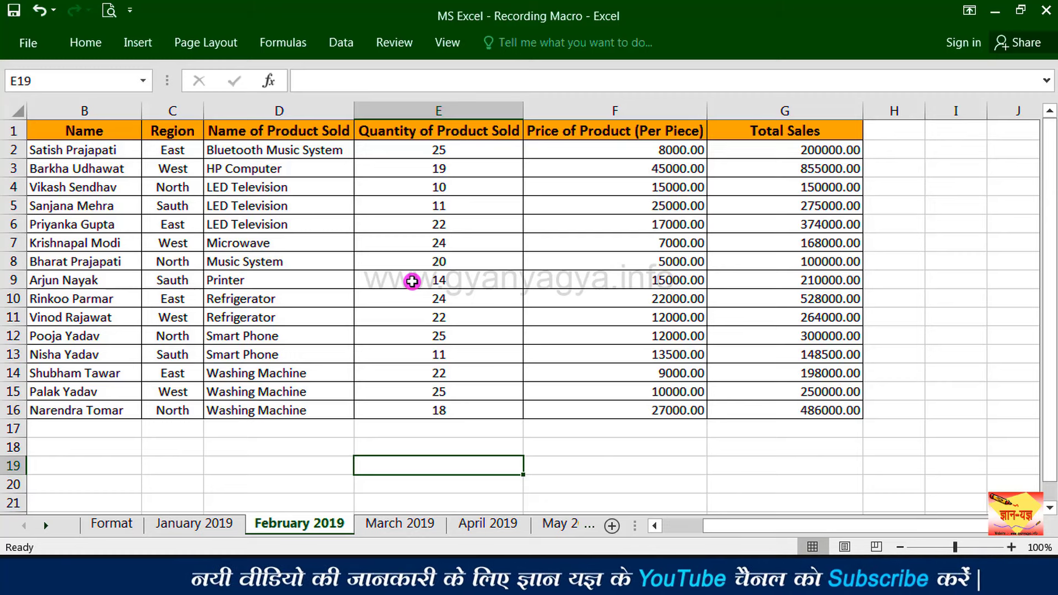
{"action": "key", "text": "ctrl+k"}
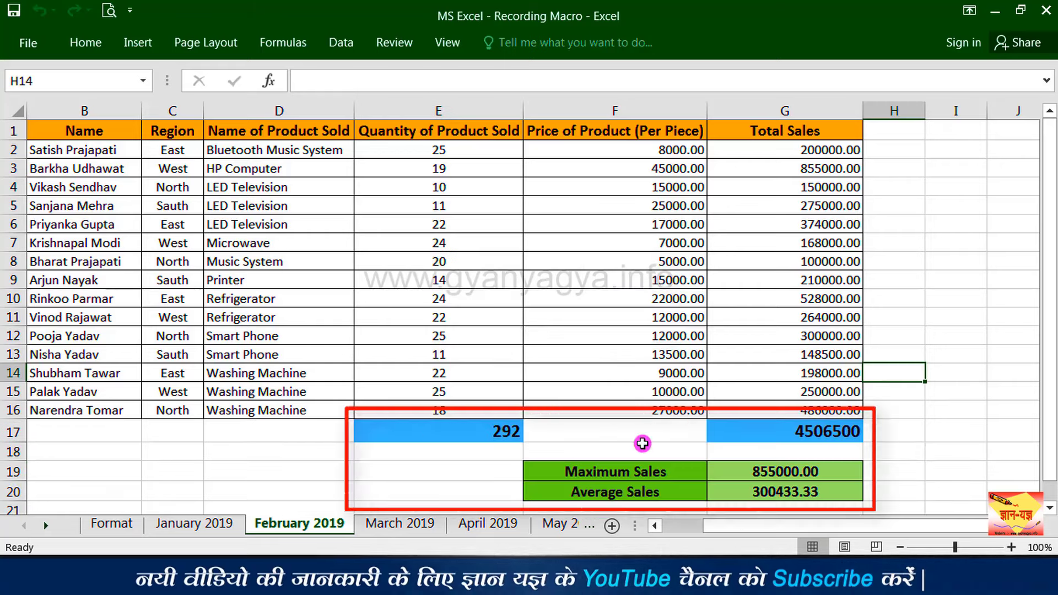
{"action": "key", "text": "ctrl+z"}
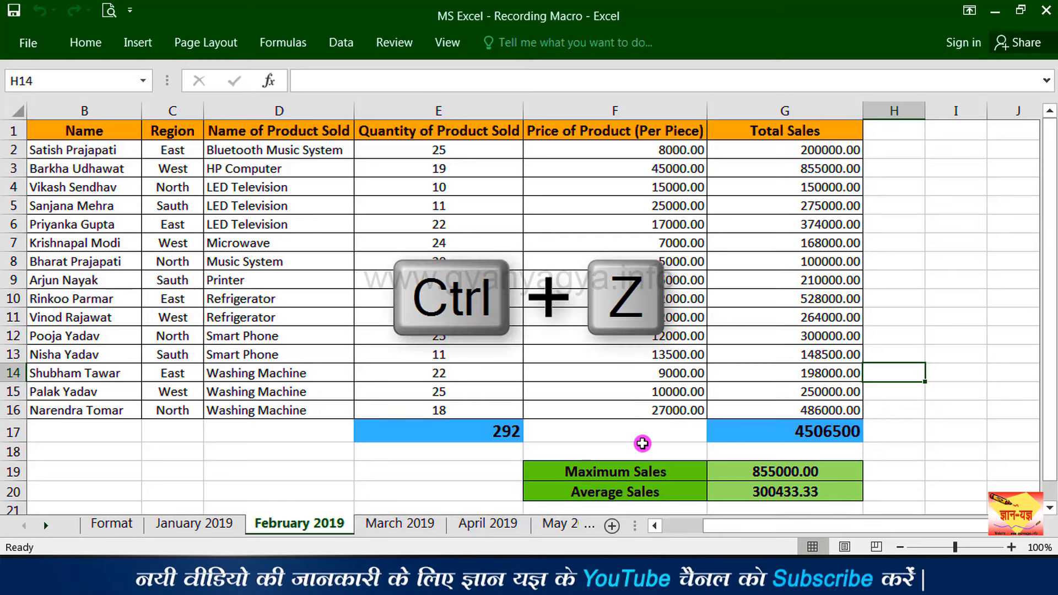
{"action": "left_click", "coordinate": [643, 444]}
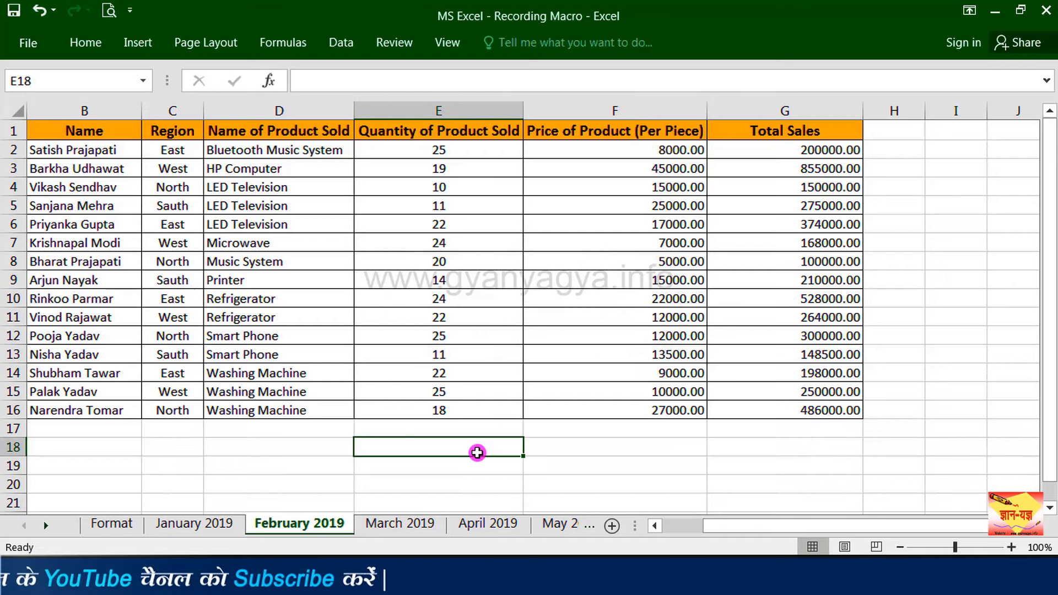
Run PERSONAL.XLSB!Sales_Report from the list of macros on the February 2019 sheet.
{"action": "left_click", "coordinate": [437, 41]}
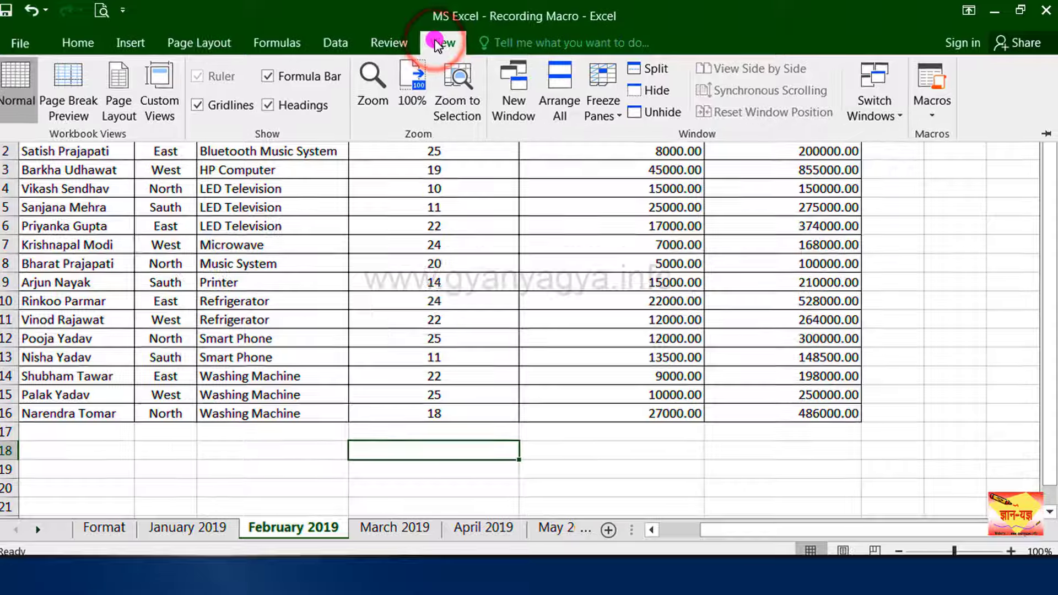
{"action": "left_click", "coordinate": [934, 114]}
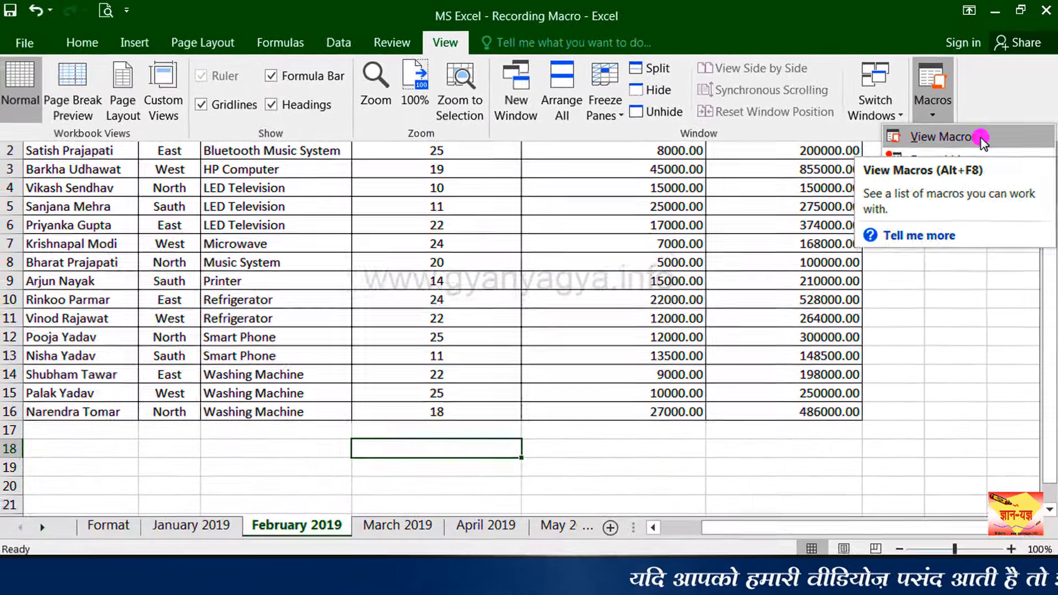
{"action": "left_click", "coordinate": [950, 194]}
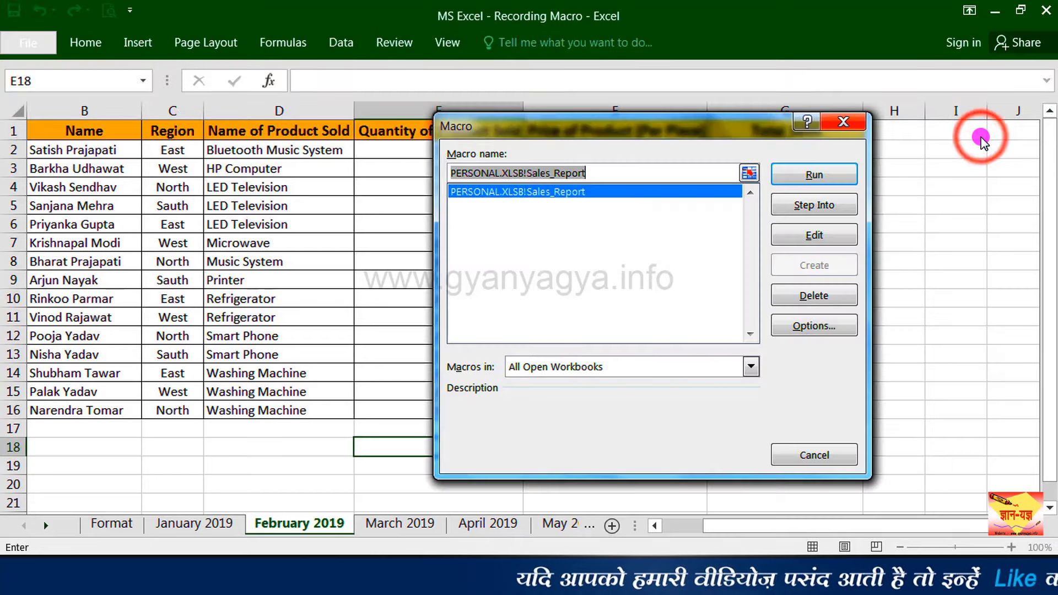
{"action": "left_click", "coordinate": [601, 193]}
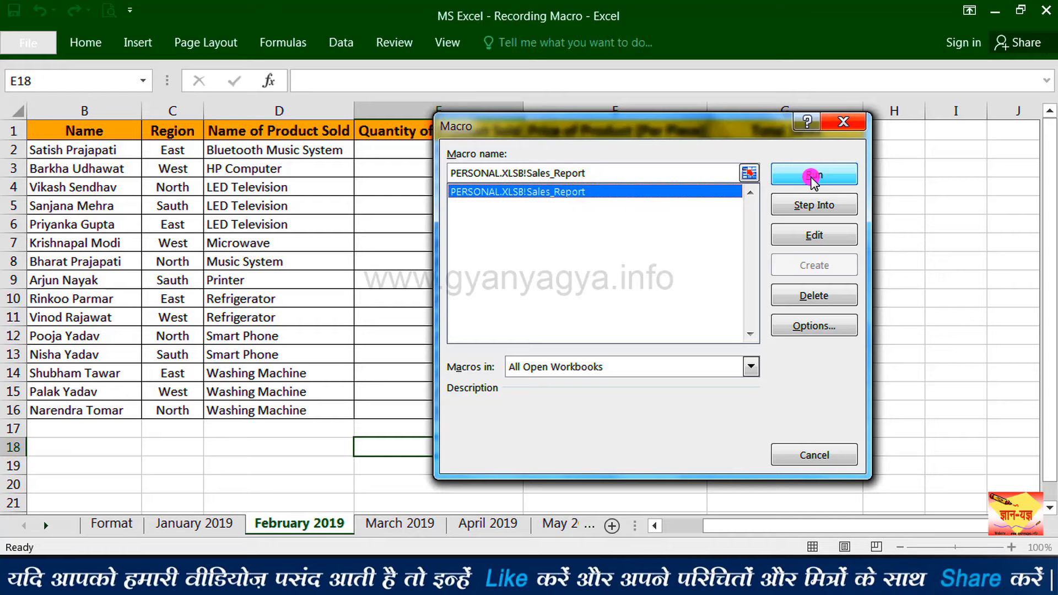
{"action": "left_click", "coordinate": [812, 174]}
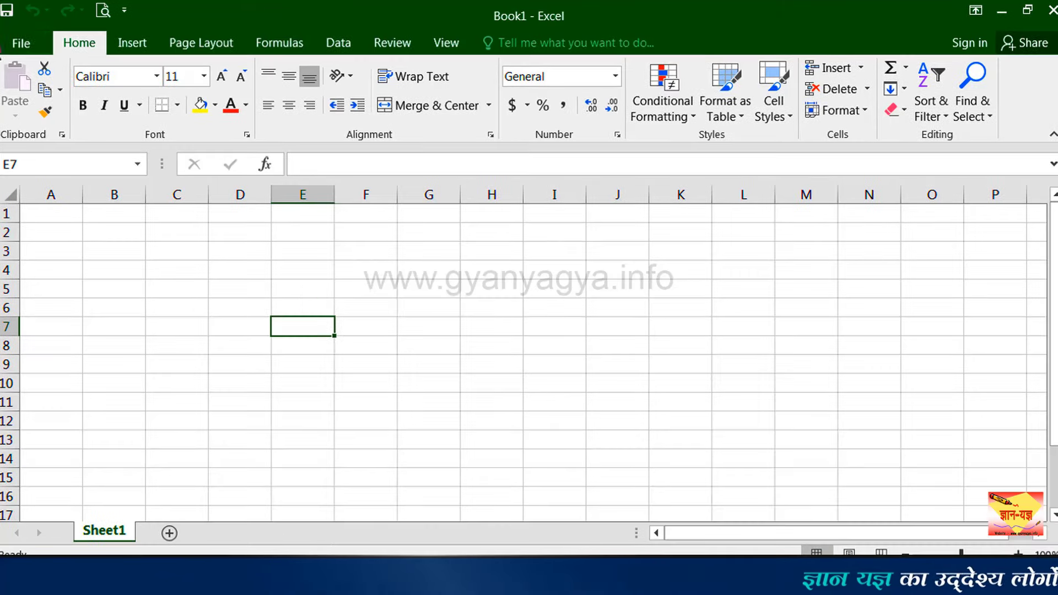
Set the Trust Center macro security to Enable all macros and confirm the setting.
{"action": "left_click", "coordinate": [8, 44]}
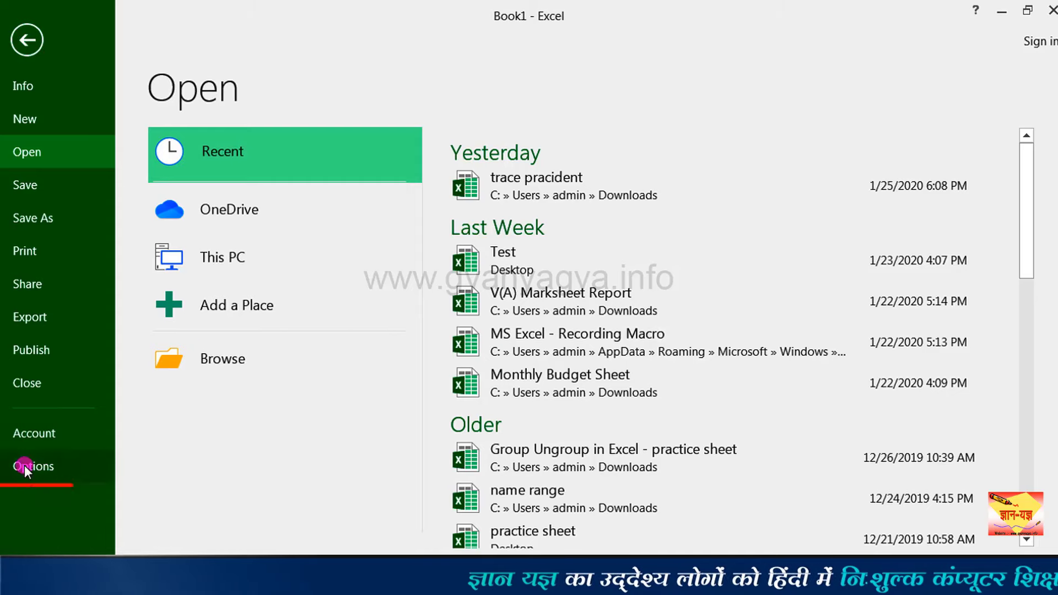
{"action": "left_click", "coordinate": [22, 466]}
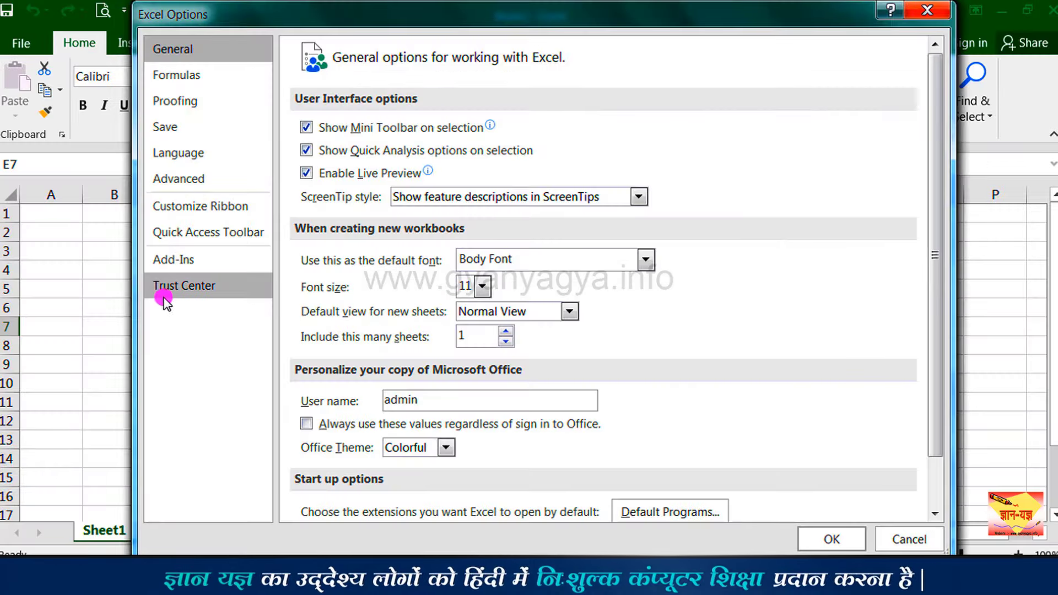
{"action": "left_click", "coordinate": [191, 295]}
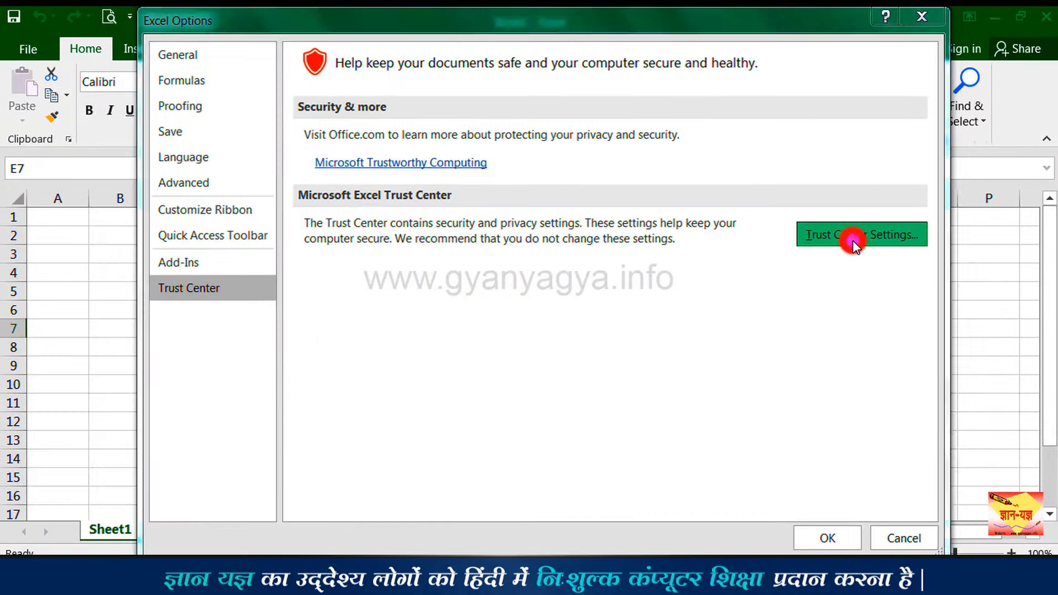
{"action": "left_click", "coordinate": [799, 303]}
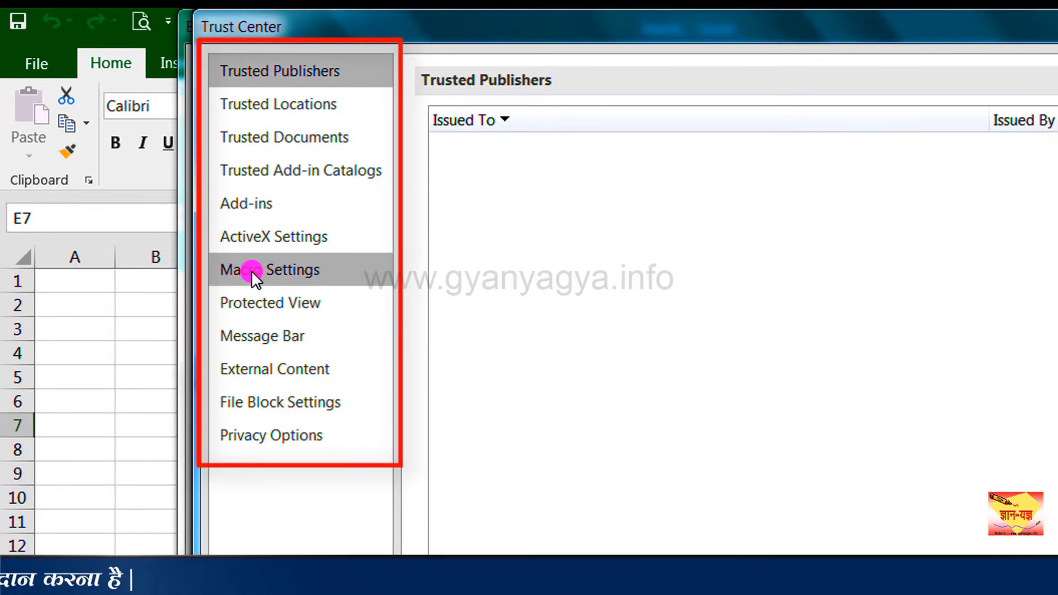
{"action": "left_click", "coordinate": [252, 271]}
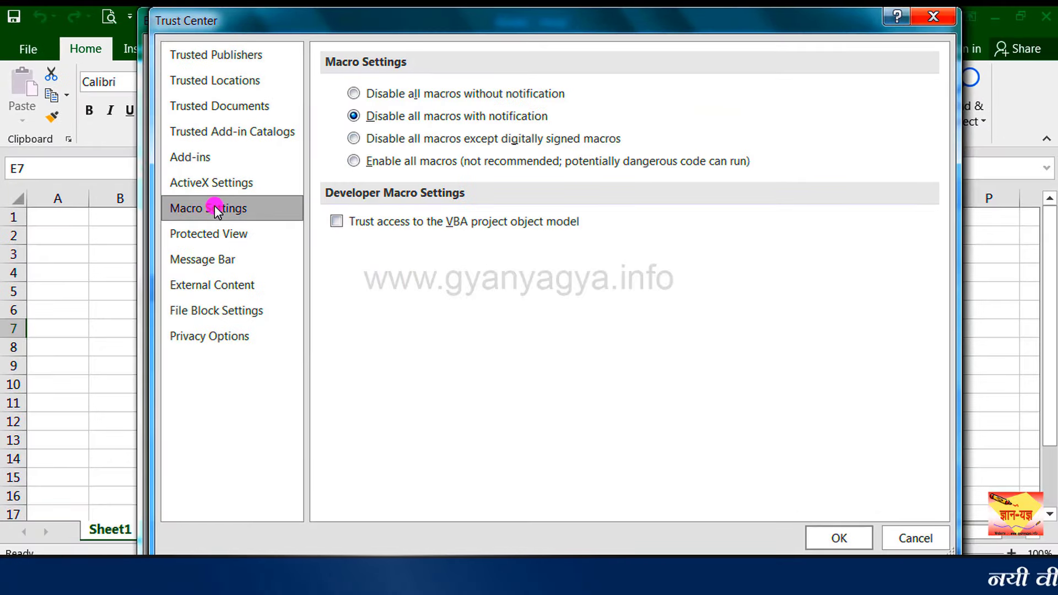
{"action": "left_click", "coordinate": [354, 161]}
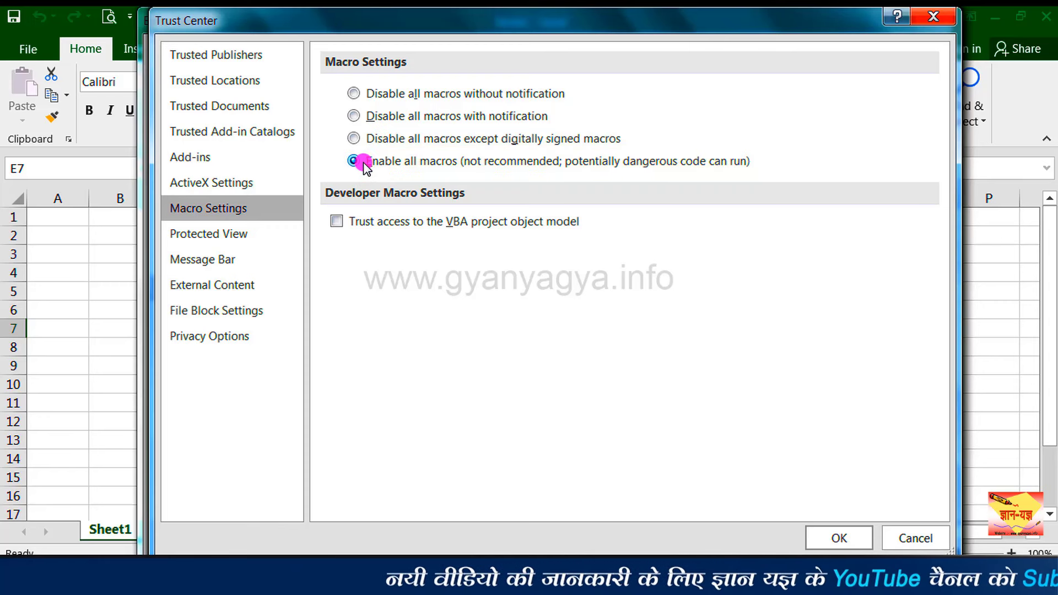
{"action": "left_click", "coordinate": [841, 539]}
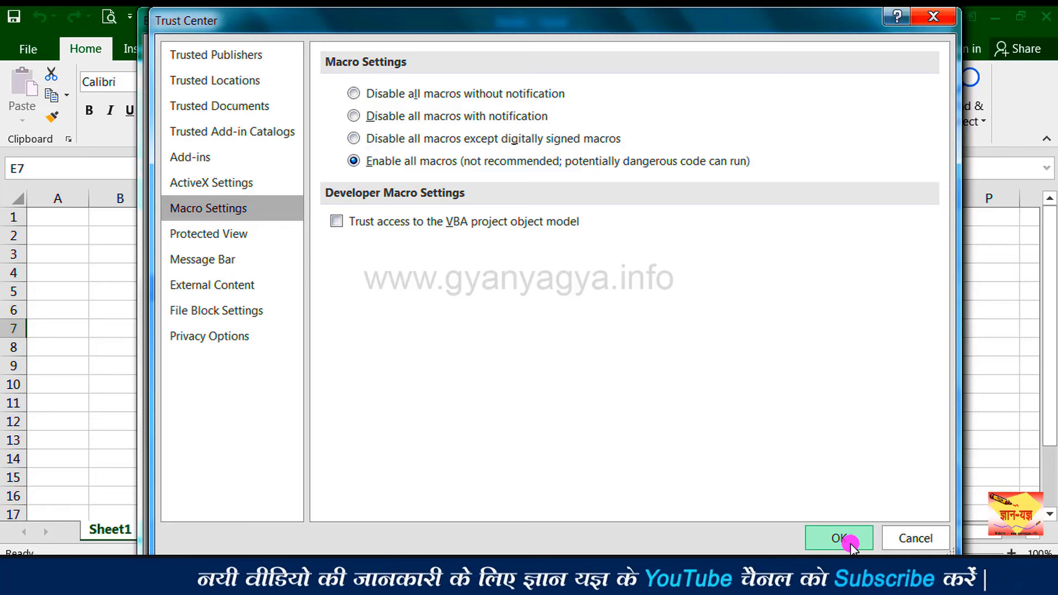